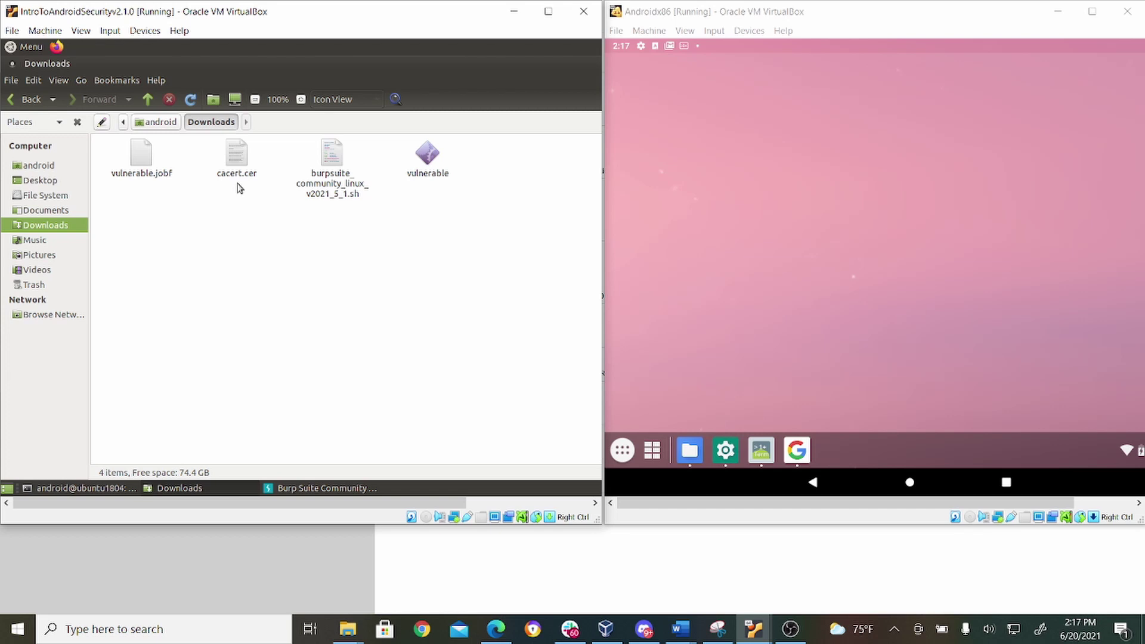
Step: Raise the Downloads terminal showing ifconfig output with eth0 at 192.168.1.77
click(116, 488)
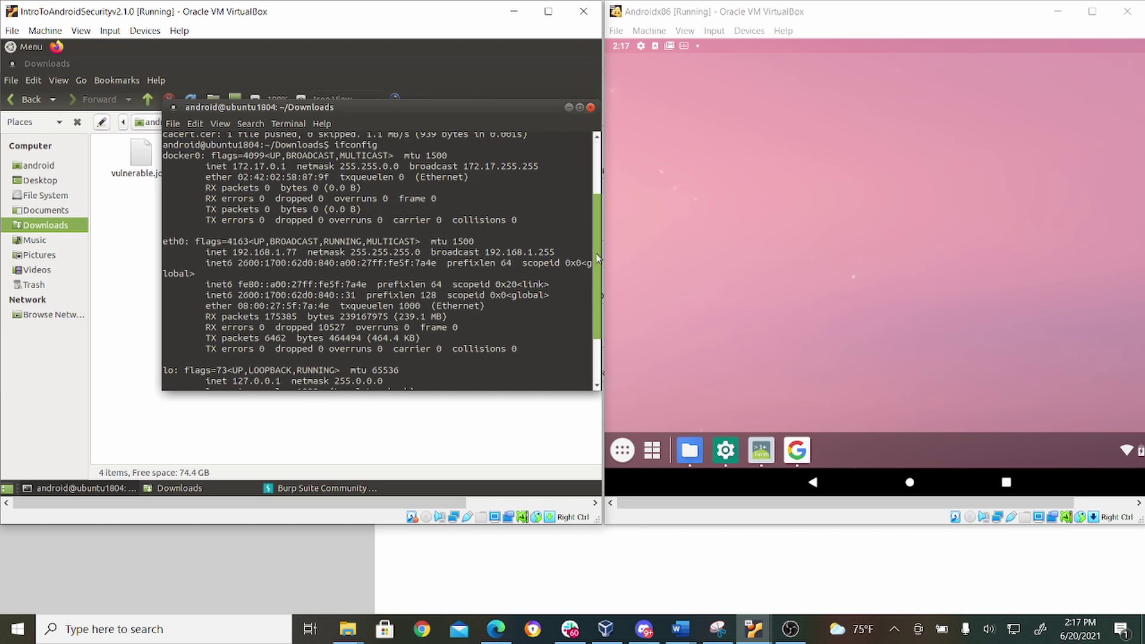
Step: Scroll back to the adb connect and push commands, then switch to the Android VM's terminal
drag(599, 256, 599, 175)
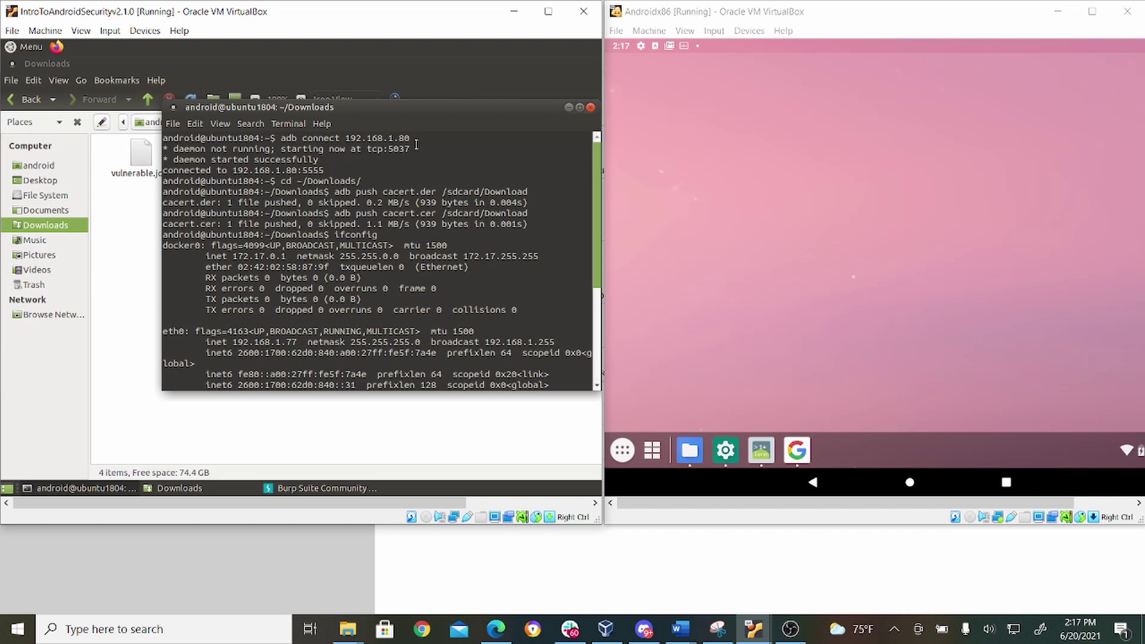
click(759, 456)
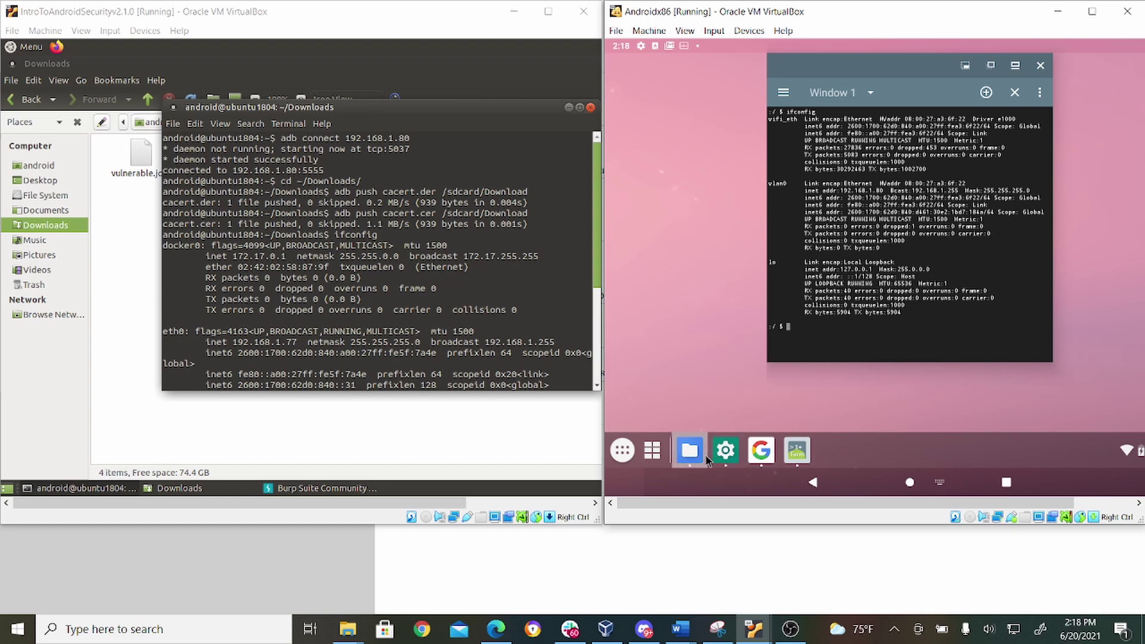
Step: Confirm cacert.cer (0.94 kB) is in Android's Downloads folder, then return to the home screen
click(689, 452)
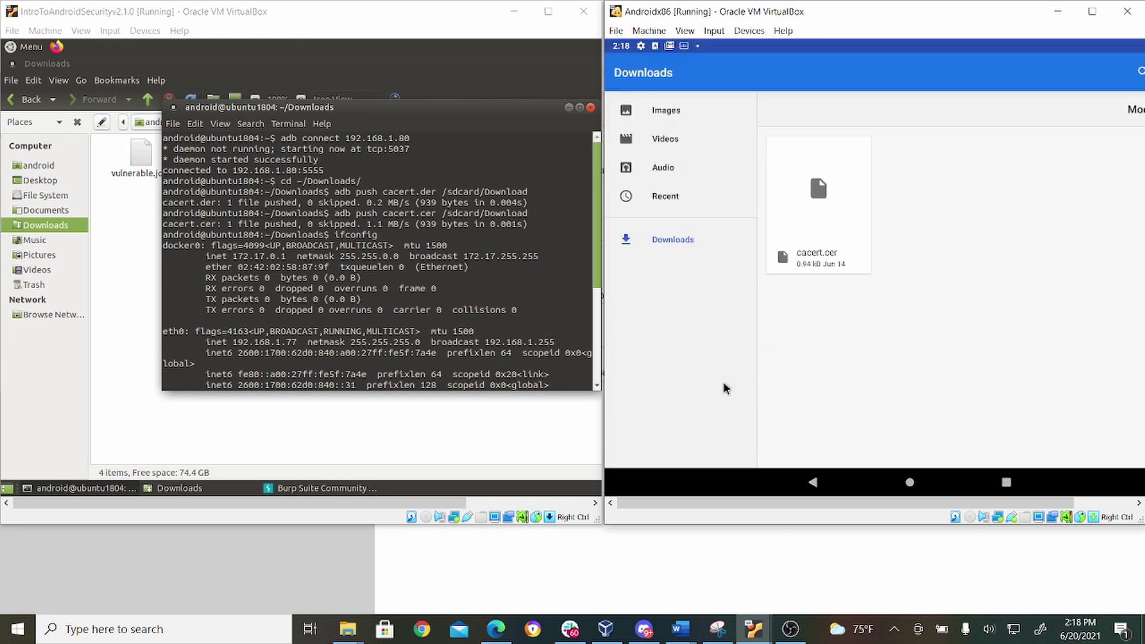
click(814, 256)
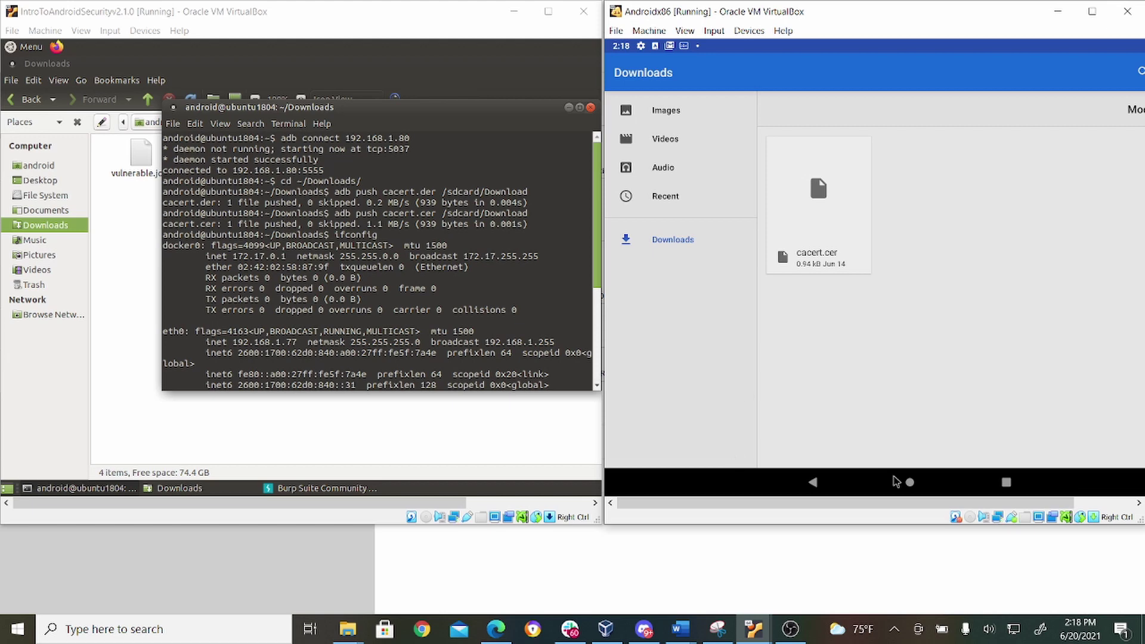
click(910, 486)
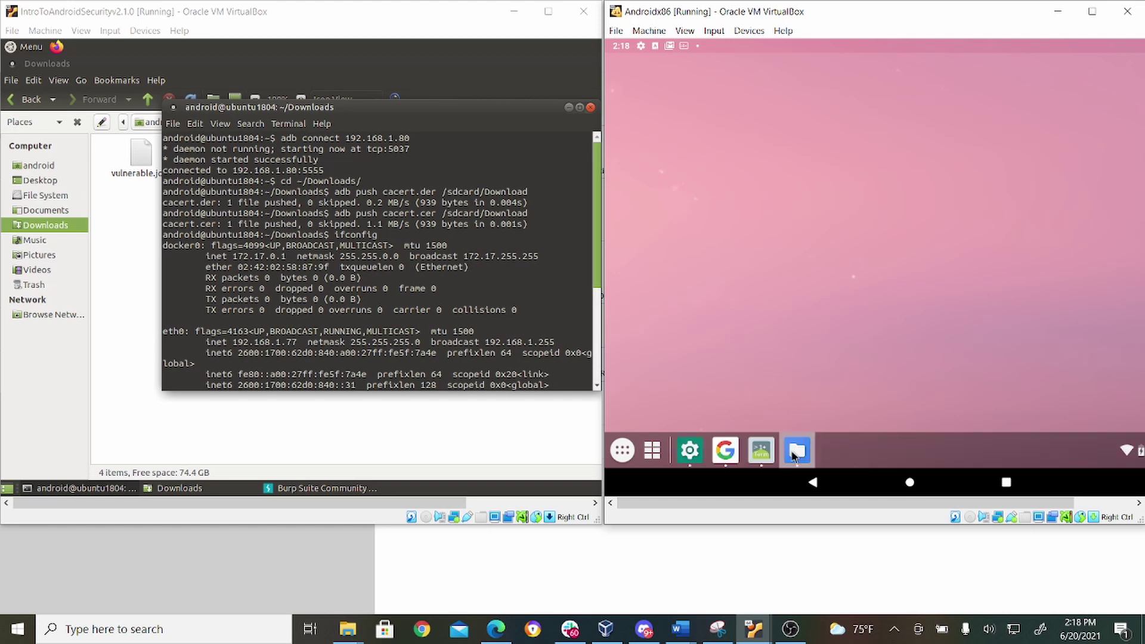
Step: Search Settings for 'credential storage', enlarge the window, and start installing a certificate from storage
click(690, 450)
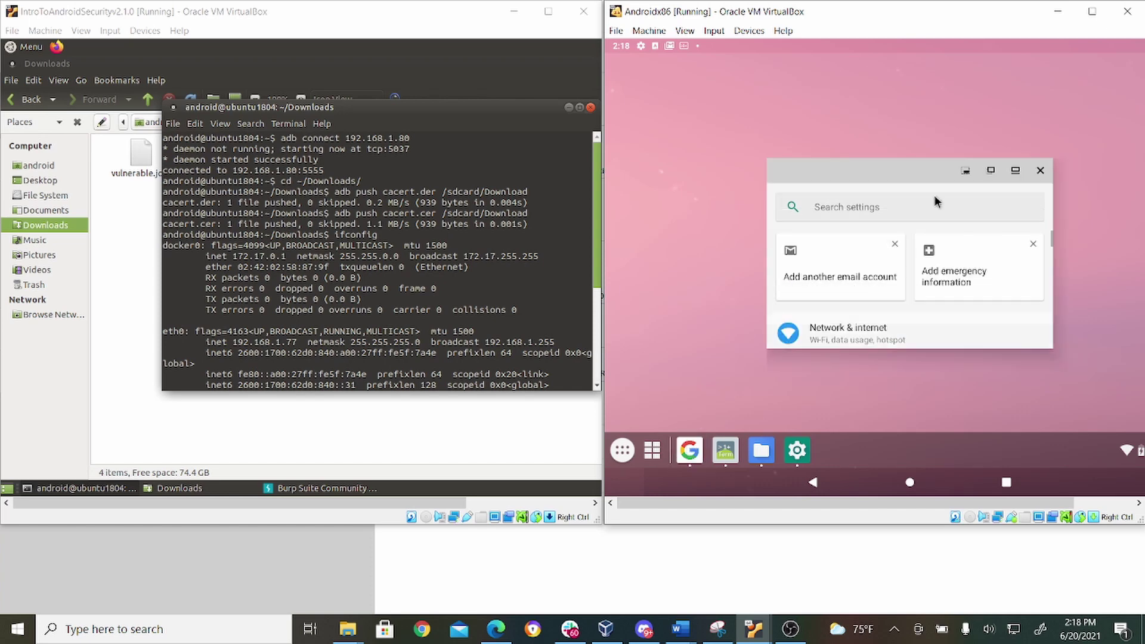
click(923, 209)
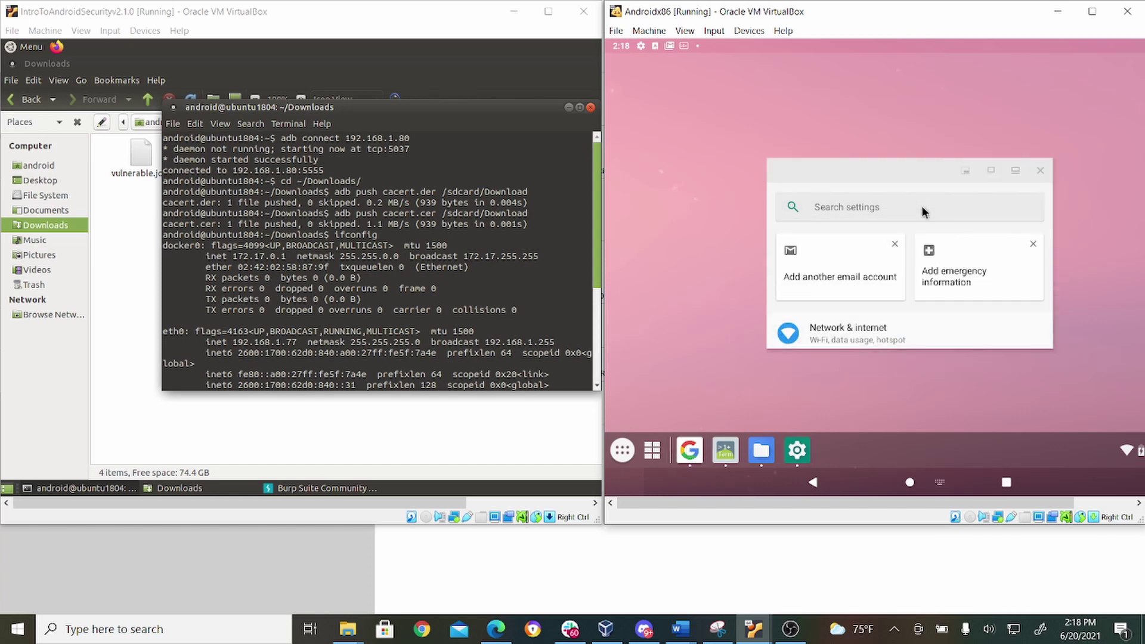
text(credent)
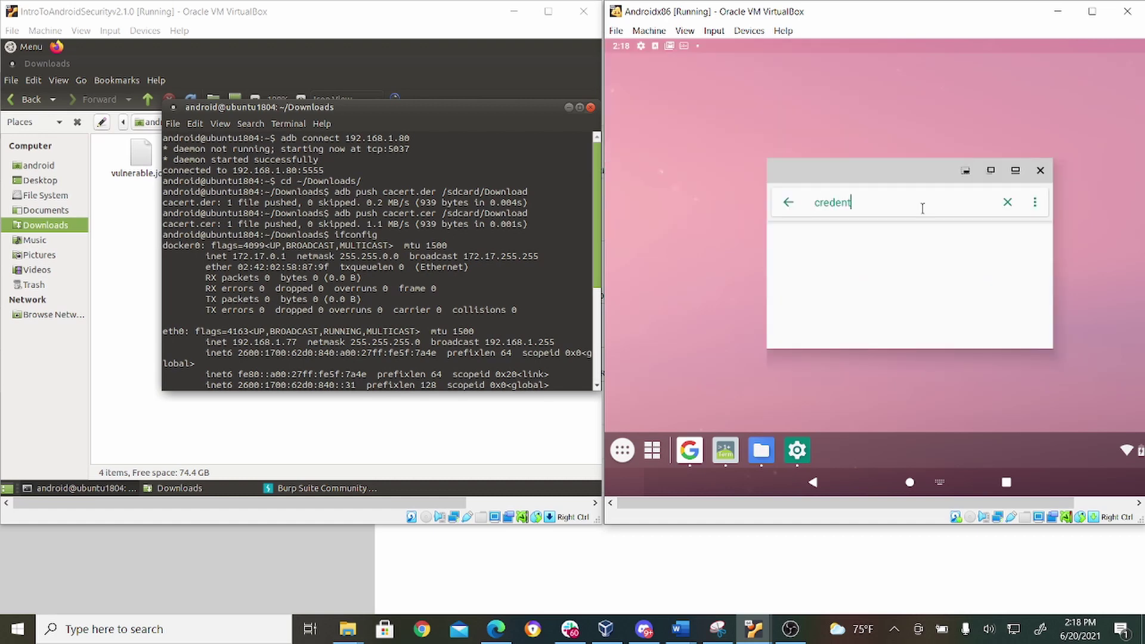
text(ial stroage)
key(BackSpace)
key(BackSpace)
key(BackSpace)
key(BackSpace)
key(BackSpace)
text(orage)
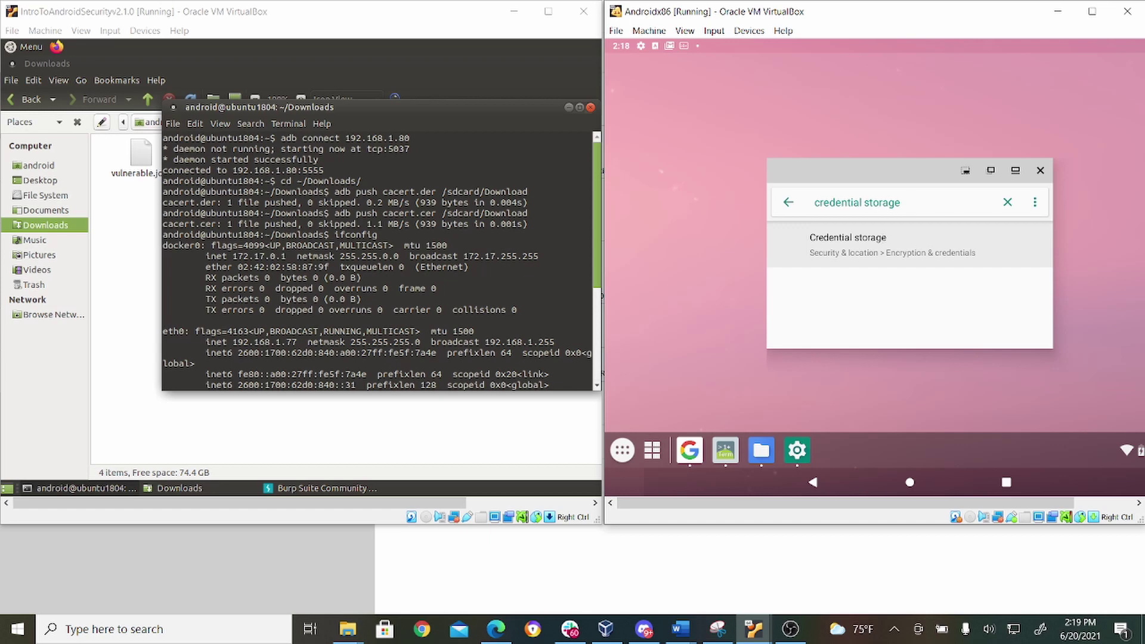
click(875, 246)
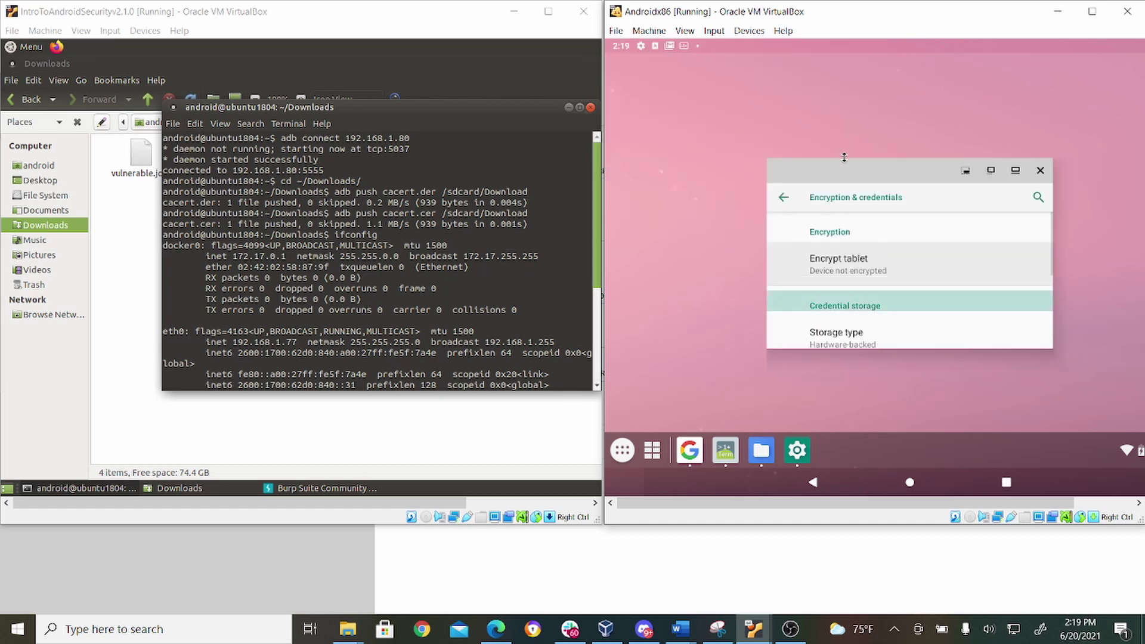
drag(844, 157, 829, 30)
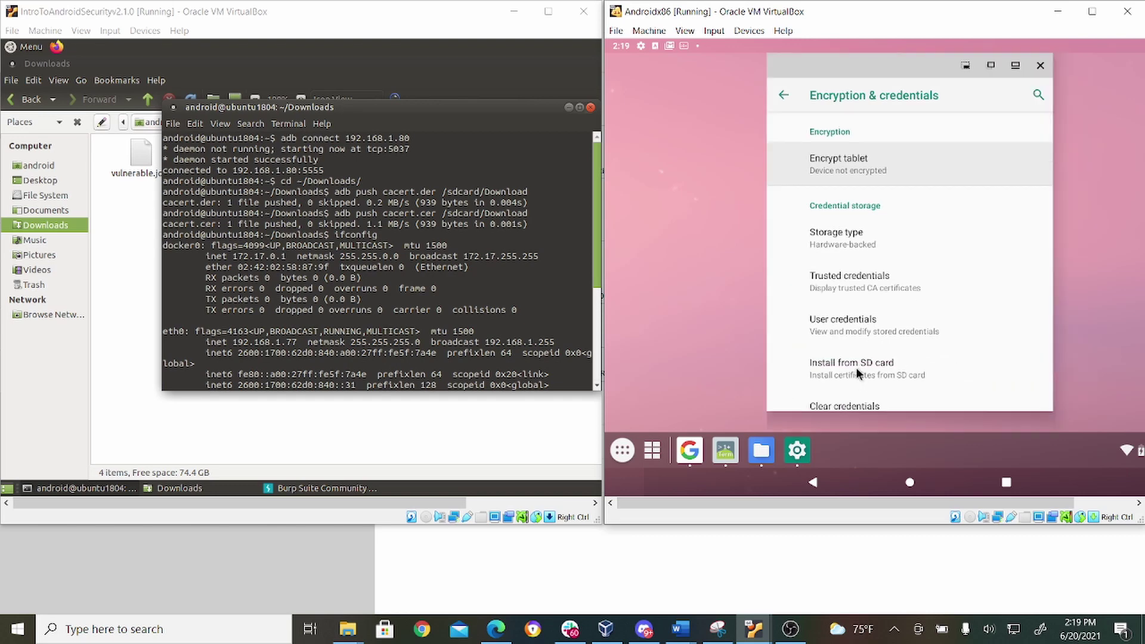
click(857, 367)
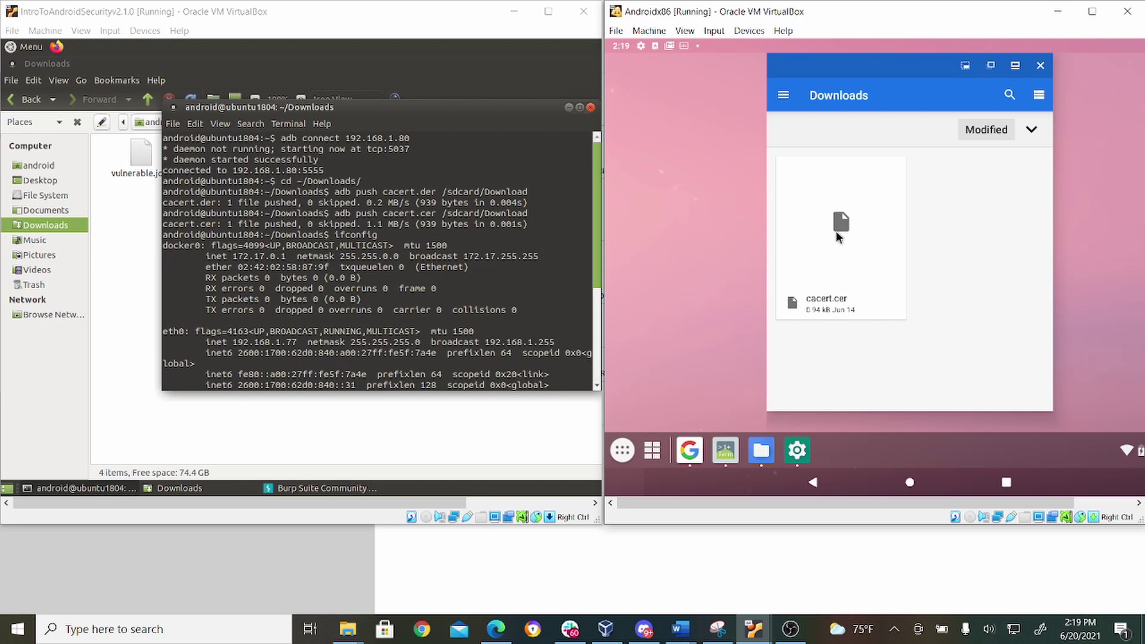
Step: Choose cacert.cer and confirm it with the device PIN
click(836, 230)
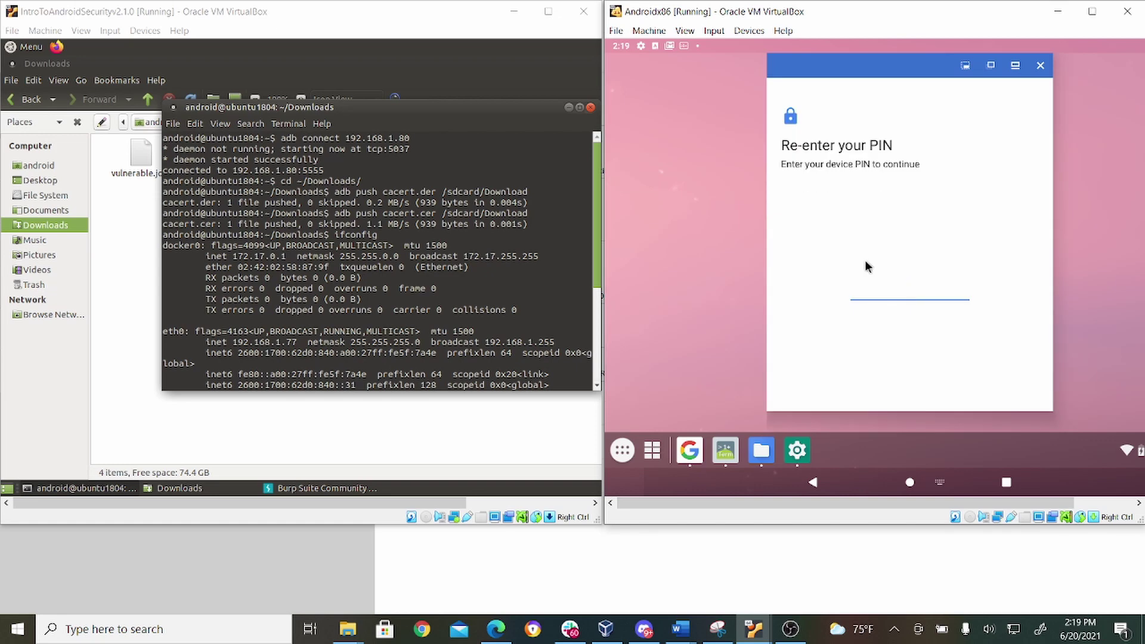
text(1111)
key(Return)
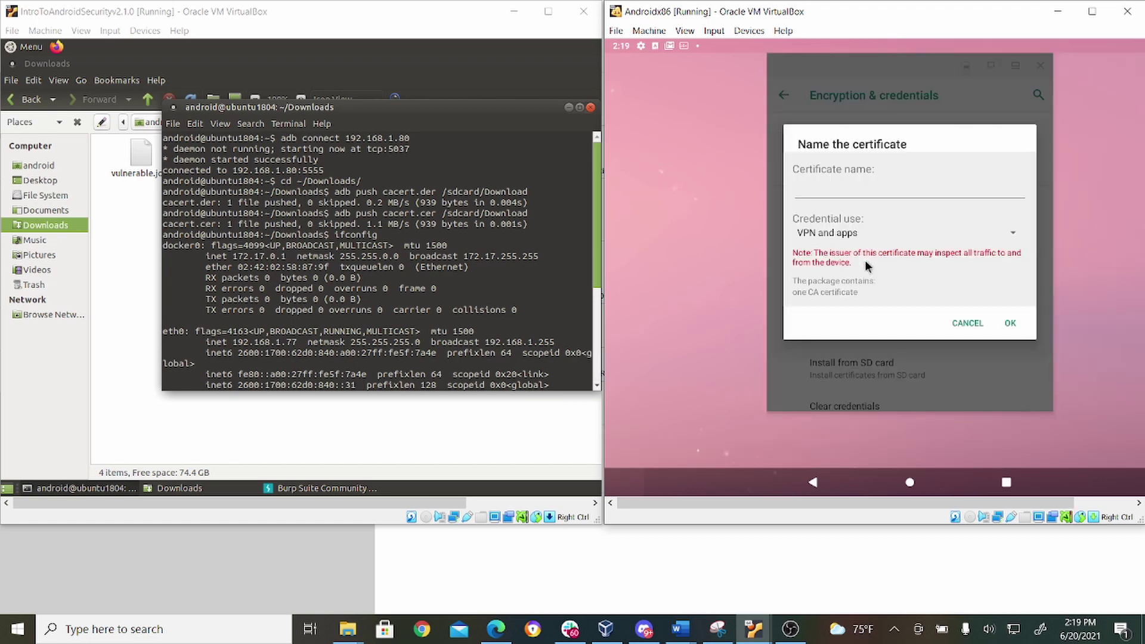
Step: Enter 'cacert.cer' as the certificate name, then cancel the naming dialog
click(814, 181)
text(c)
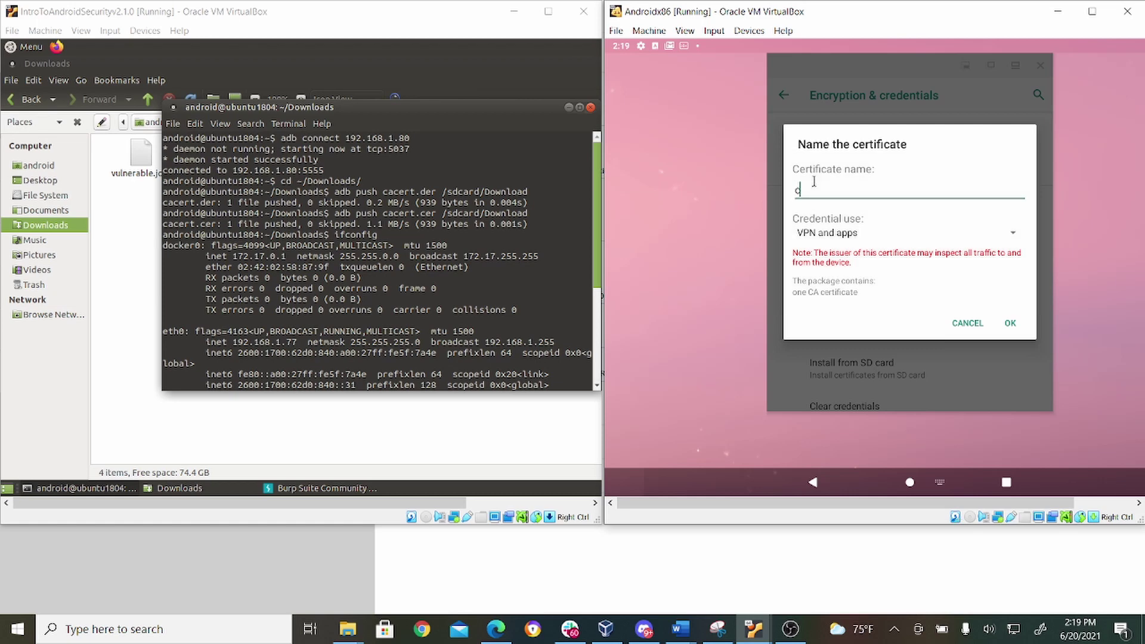
text(acert.cer)
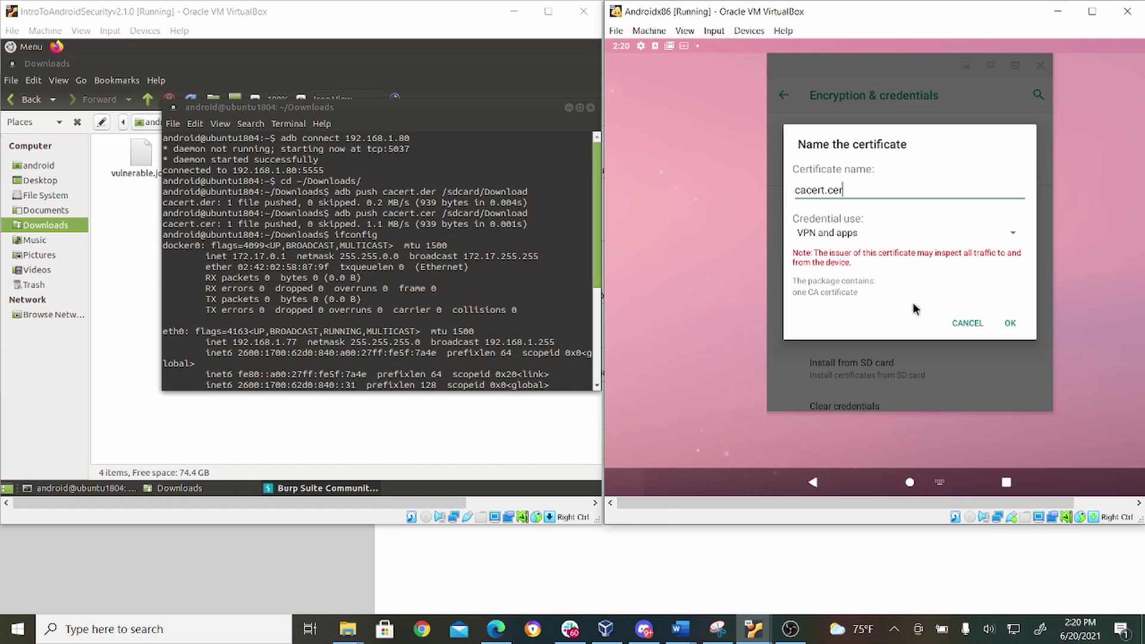
click(962, 327)
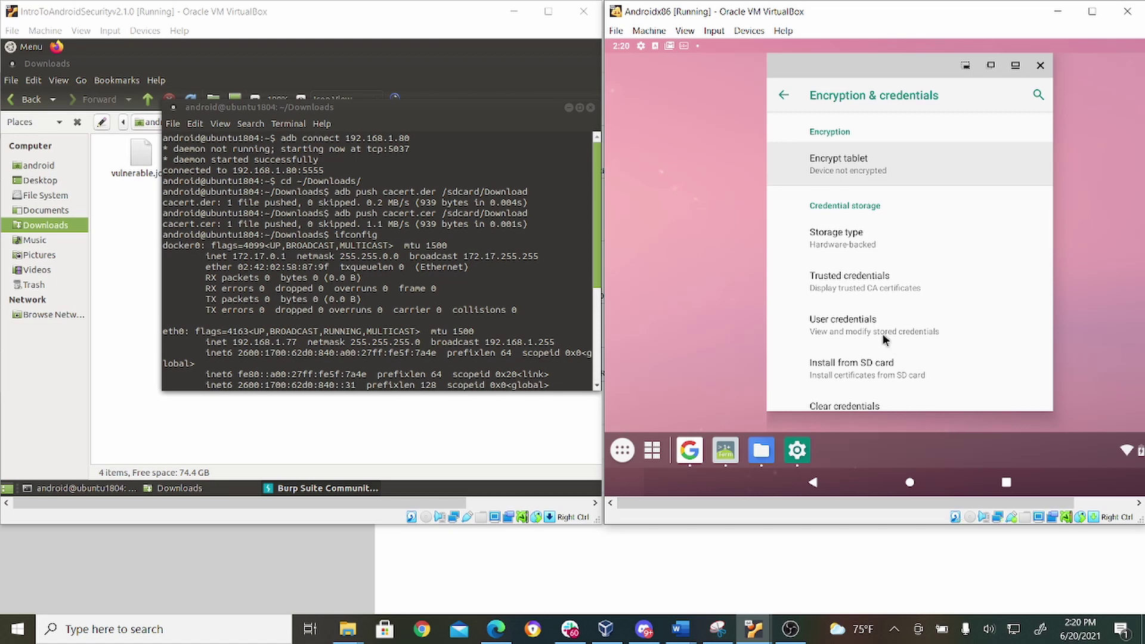
click(864, 288)
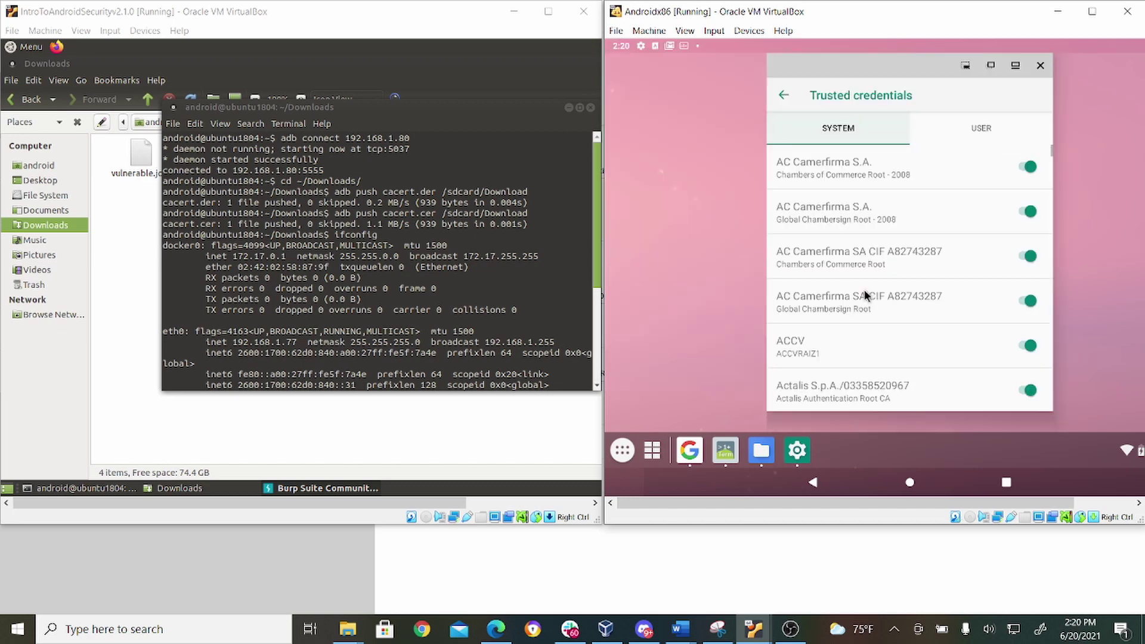
click(983, 134)
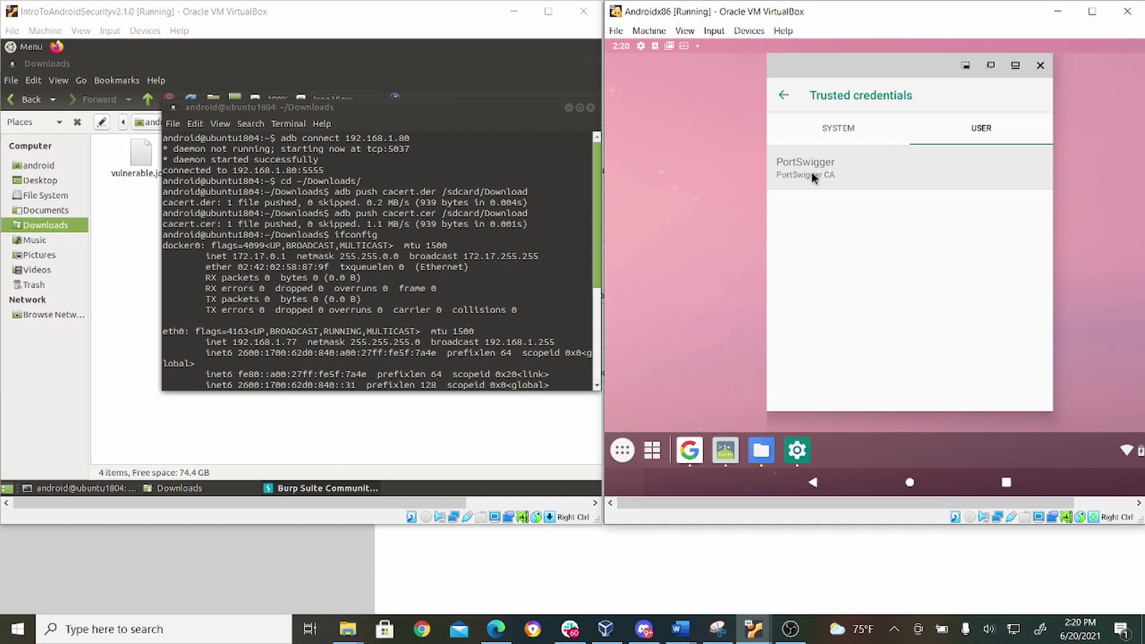
click(787, 105)
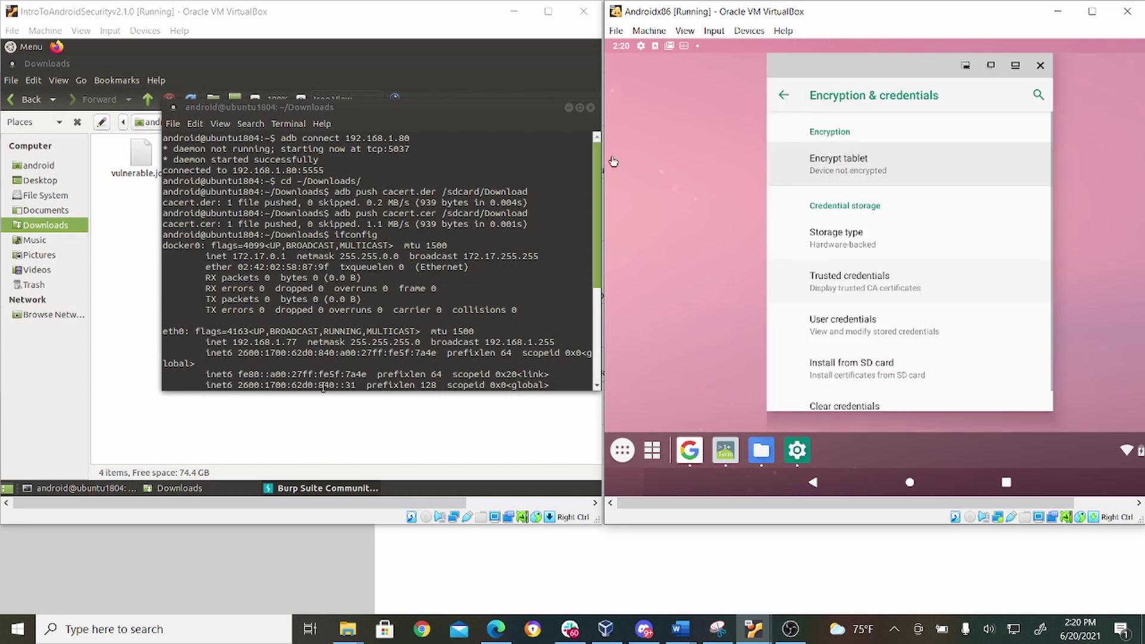
click(321, 489)
Step: Add a Burp proxy listener on port 7000 bound to all interfaces
click(321, 489)
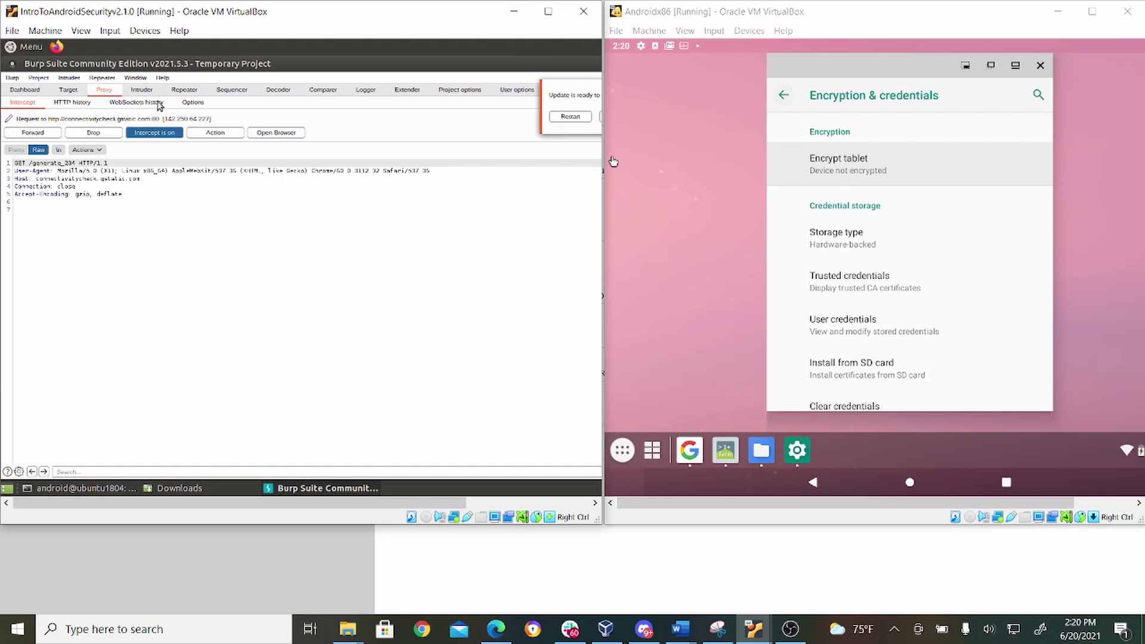
click(193, 103)
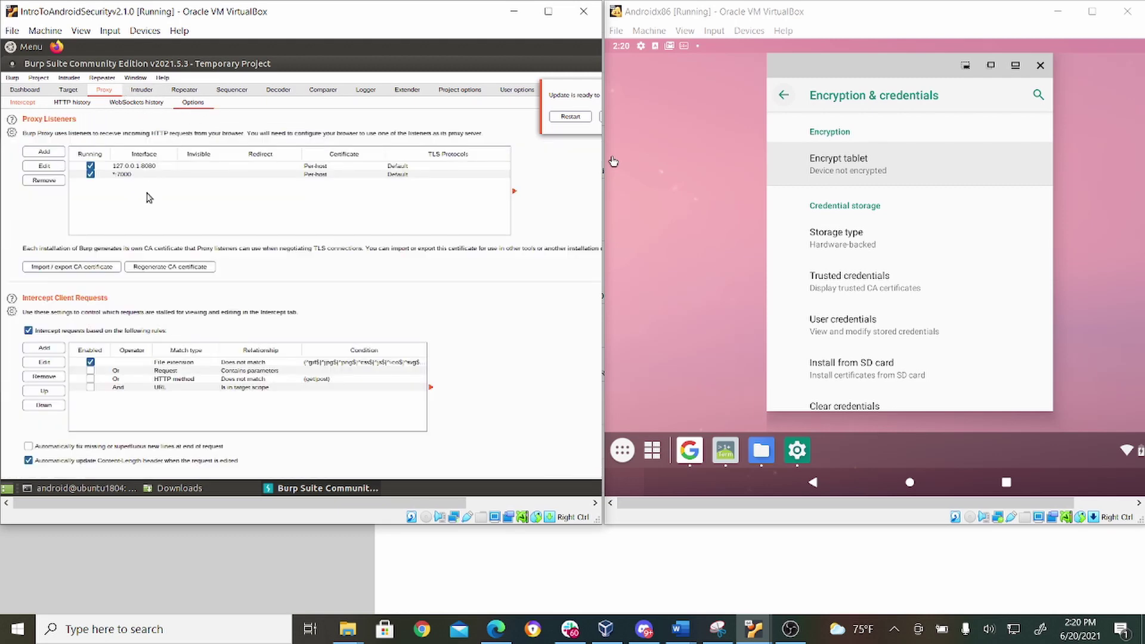
click(42, 154)
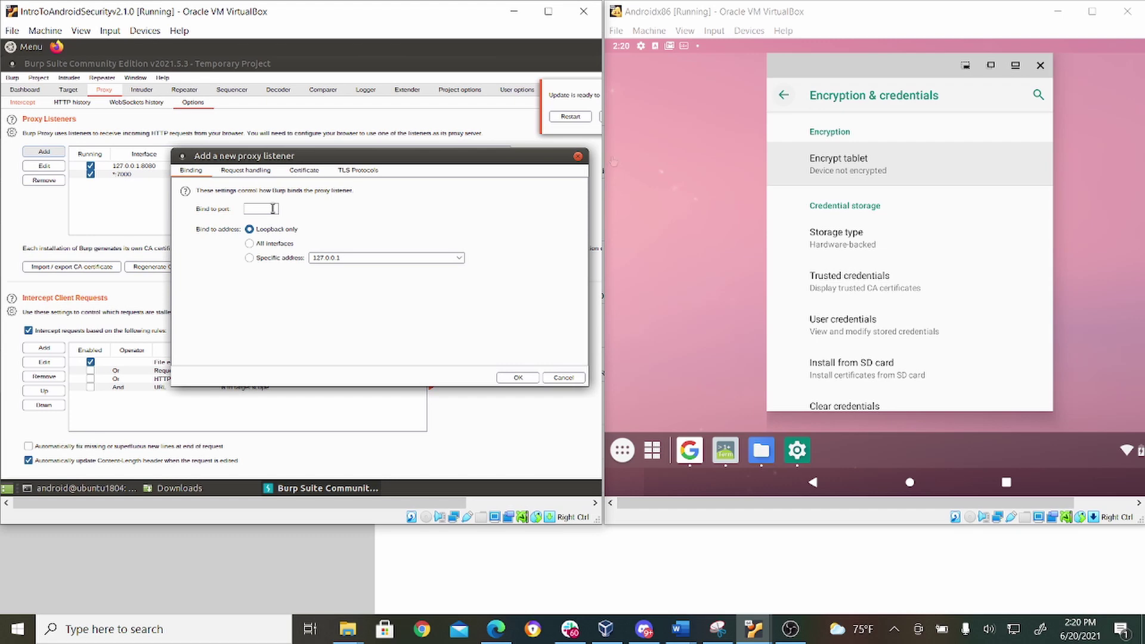
click(274, 209)
text(7000)
click(260, 246)
click(561, 379)
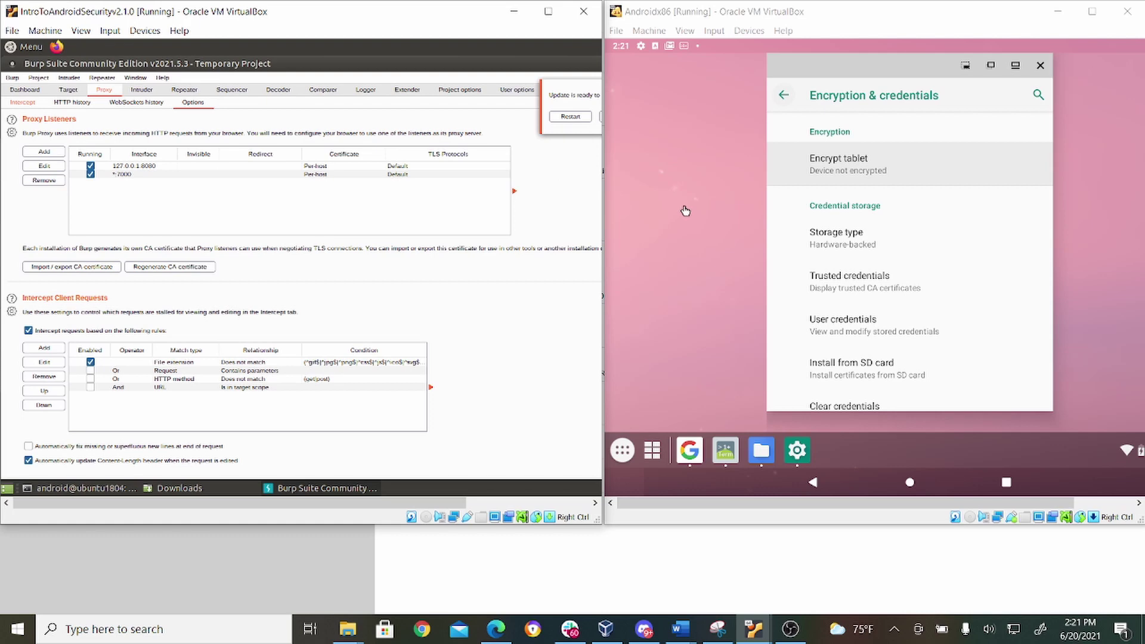
Step: Navigate through Network & internet and Wi-Fi to the VirtWifi network's details page
click(785, 102)
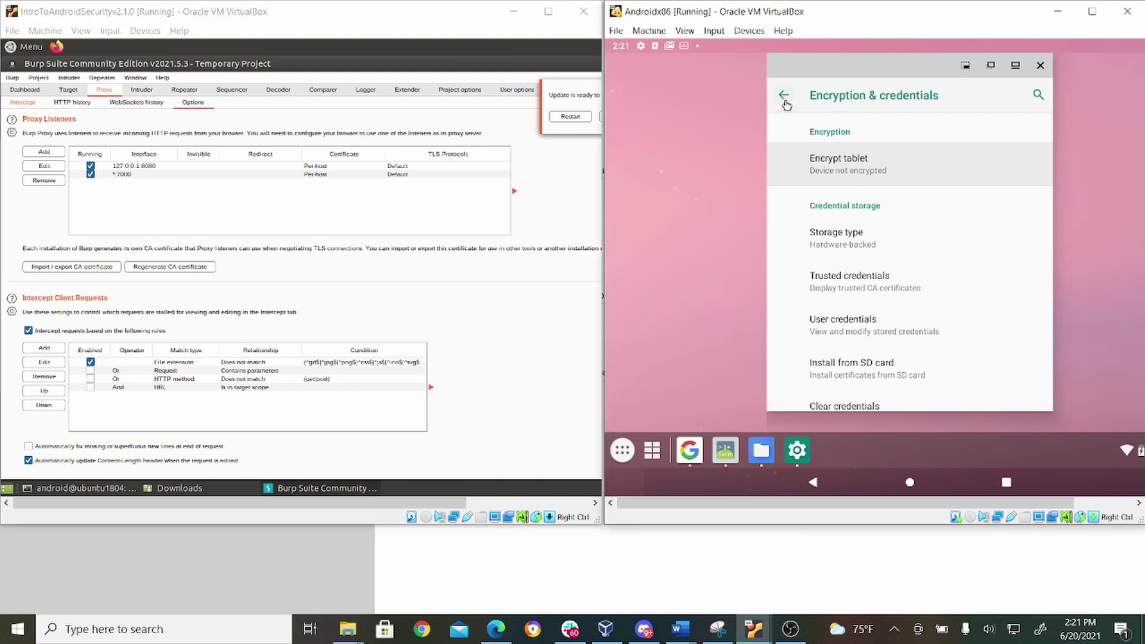
click(786, 103)
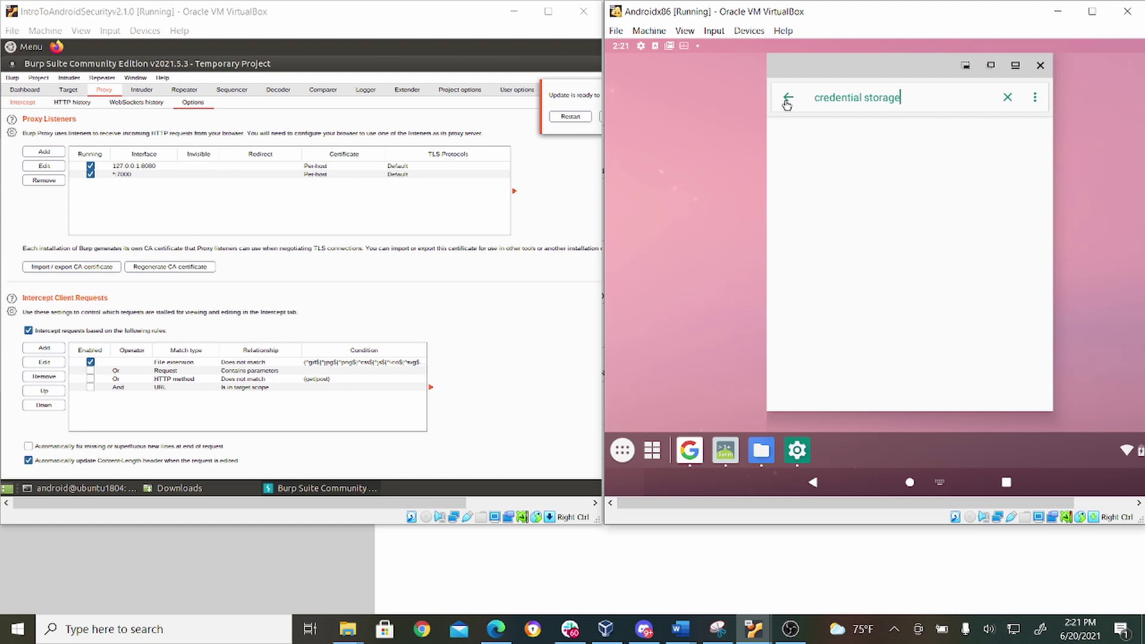
click(787, 105)
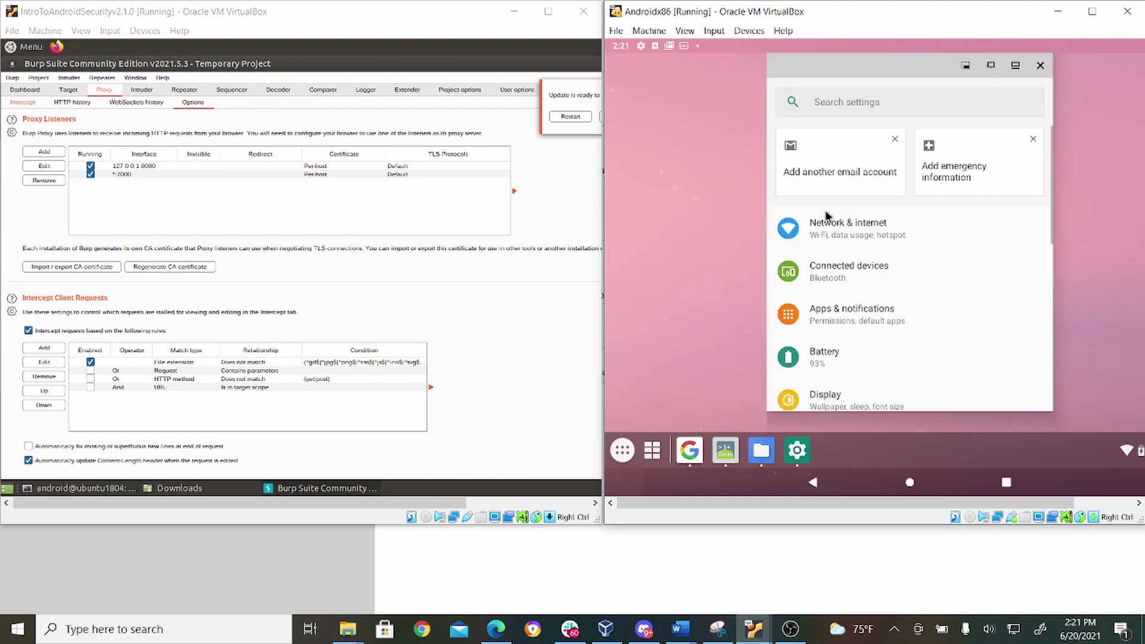
click(836, 227)
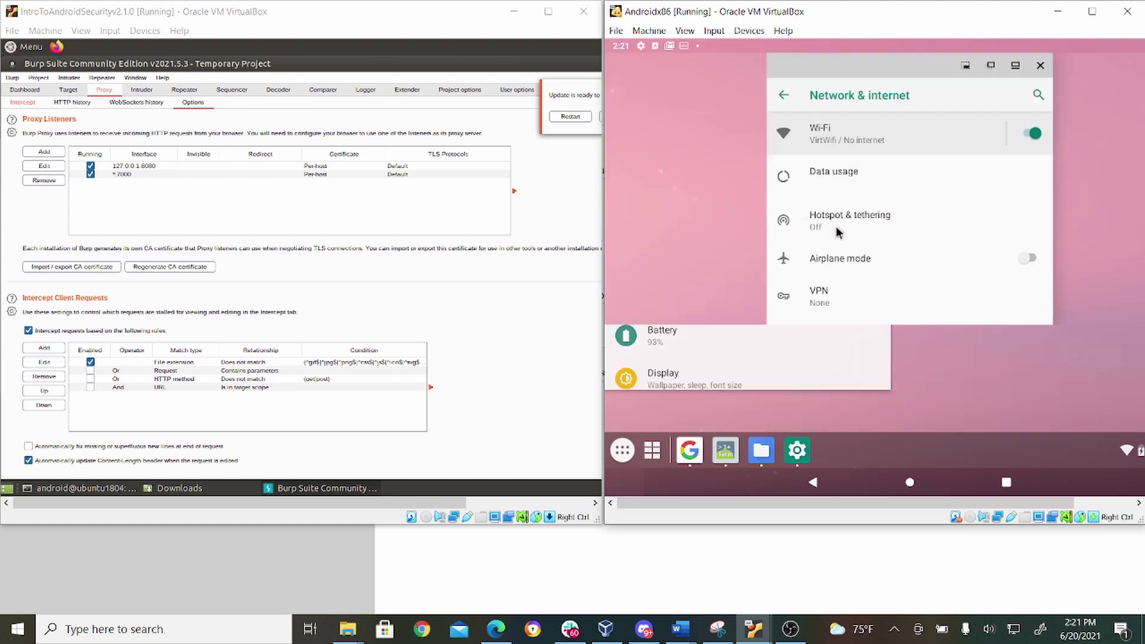
click(822, 135)
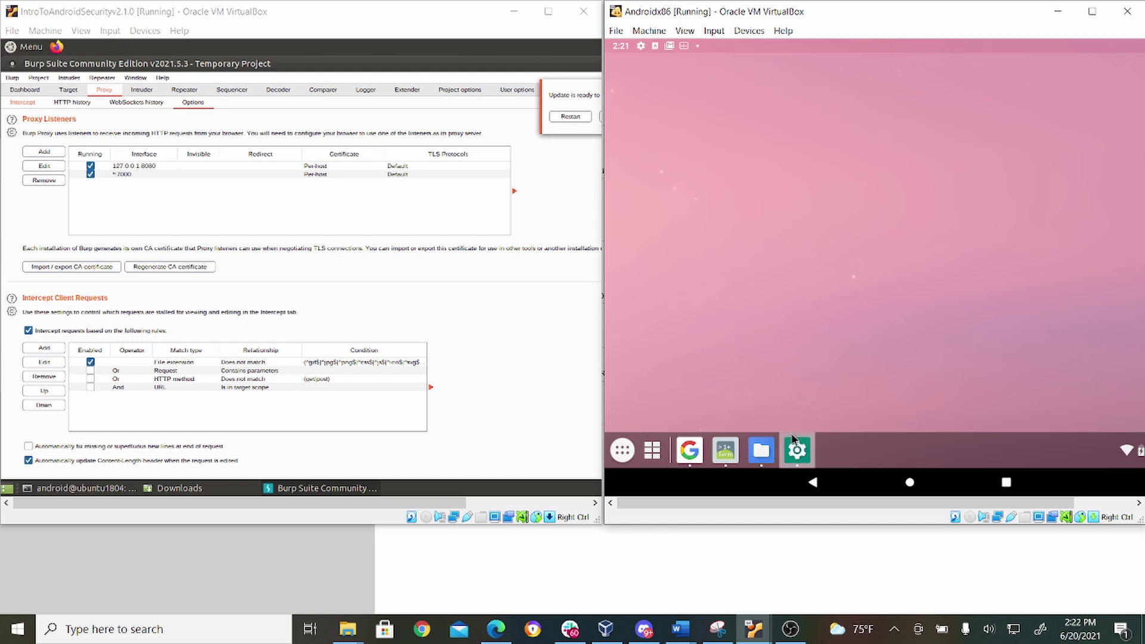
click(793, 441)
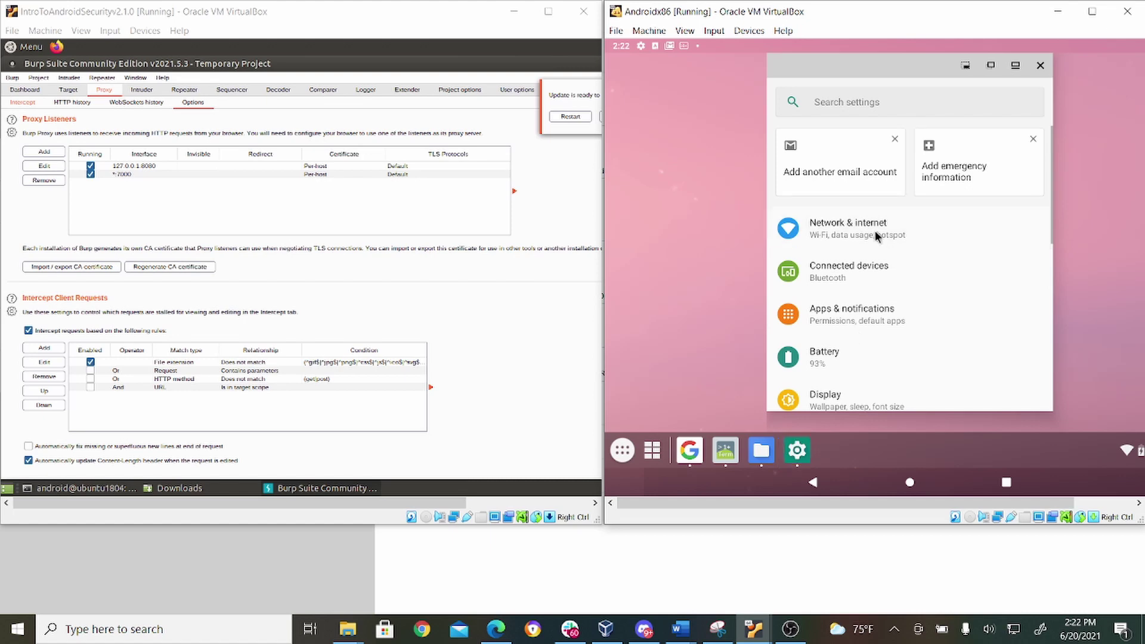
click(875, 230)
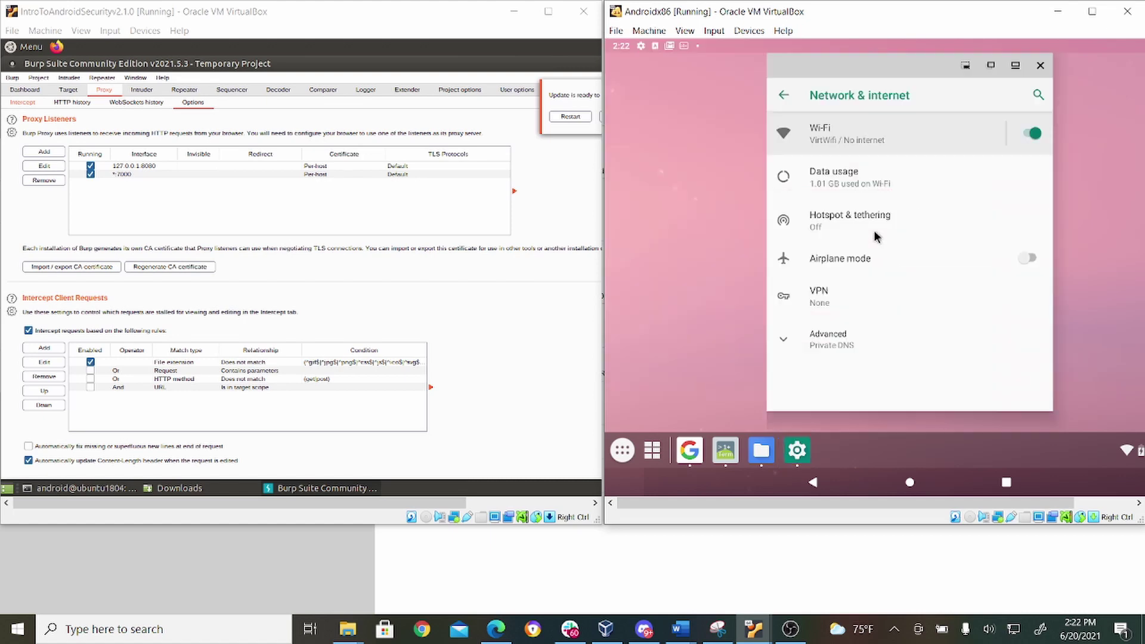
click(818, 137)
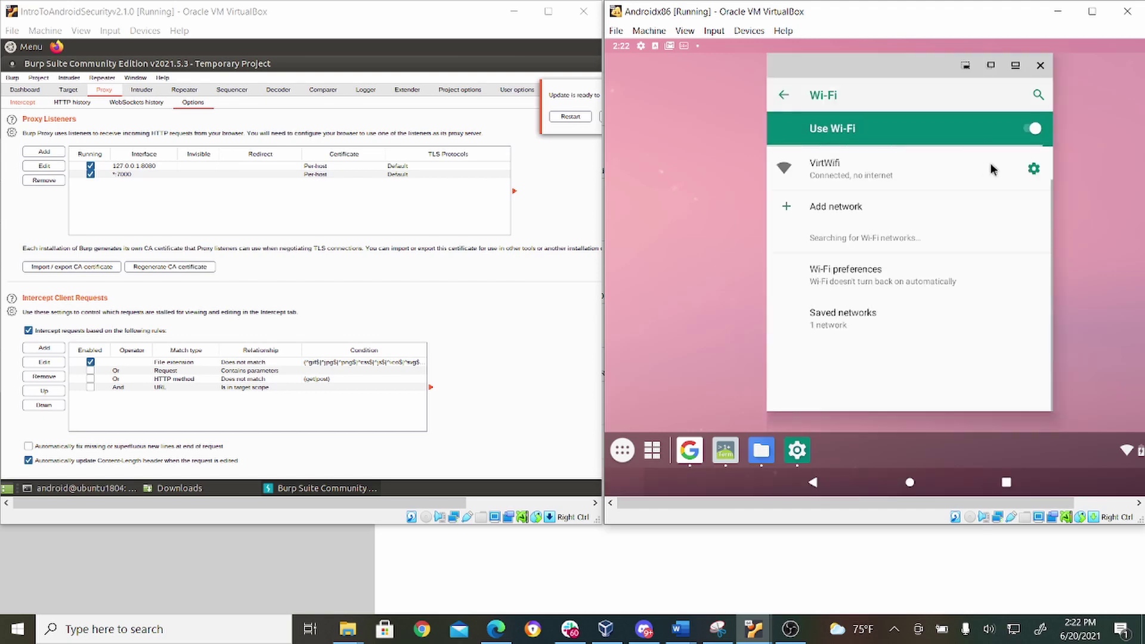
click(918, 172)
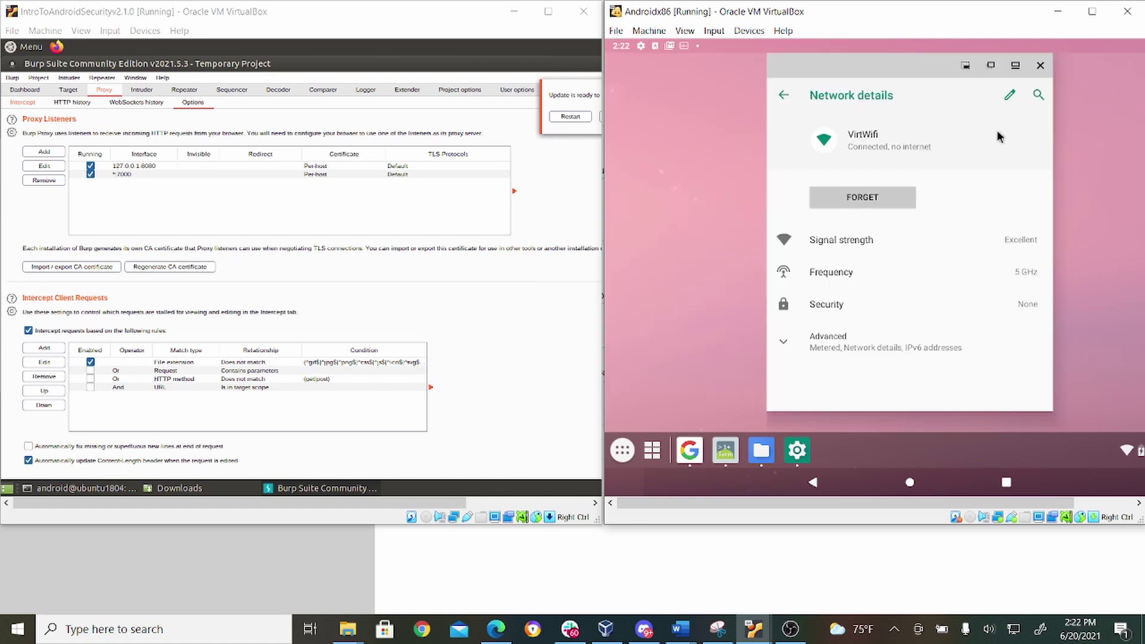
Step: Open and close the VirtWifi editor, then return to the network's details page
click(1010, 94)
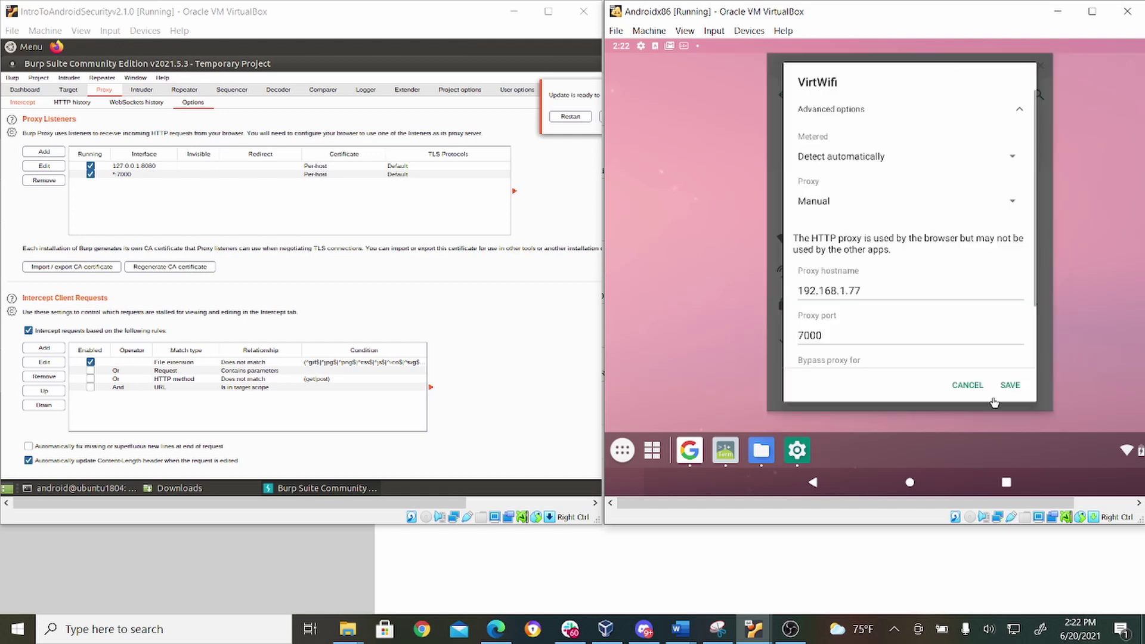
click(976, 392)
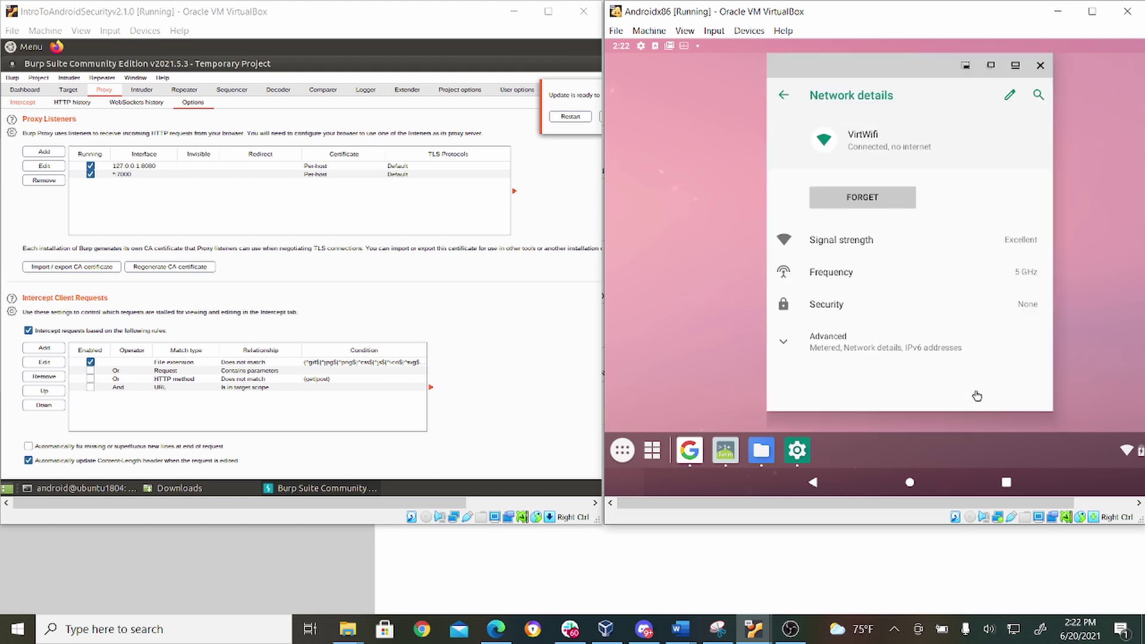
click(783, 94)
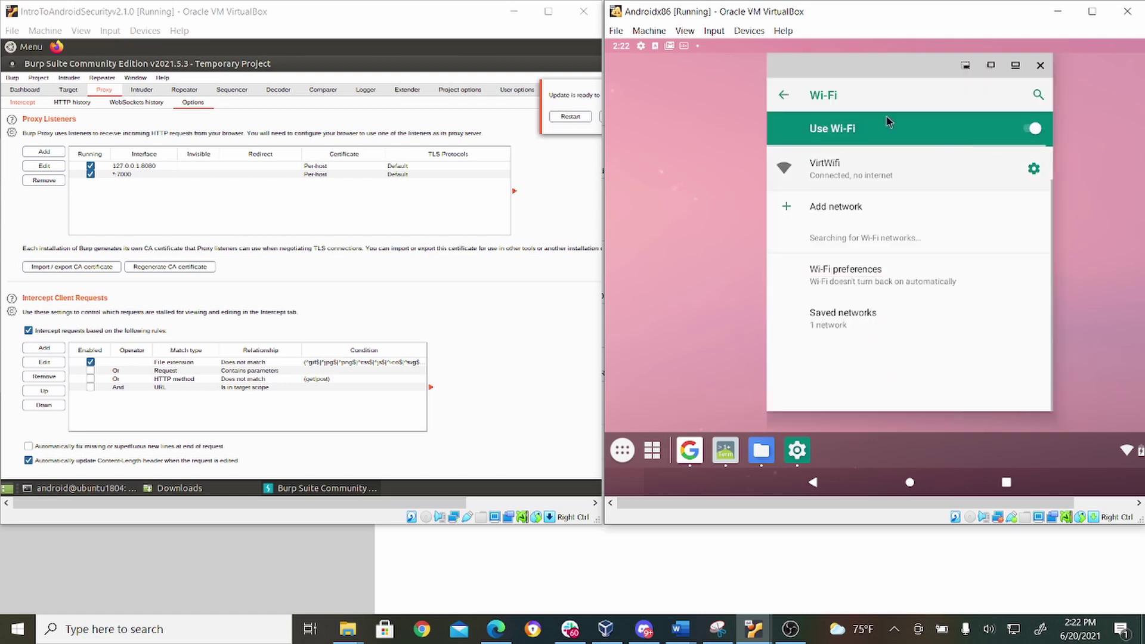
click(843, 169)
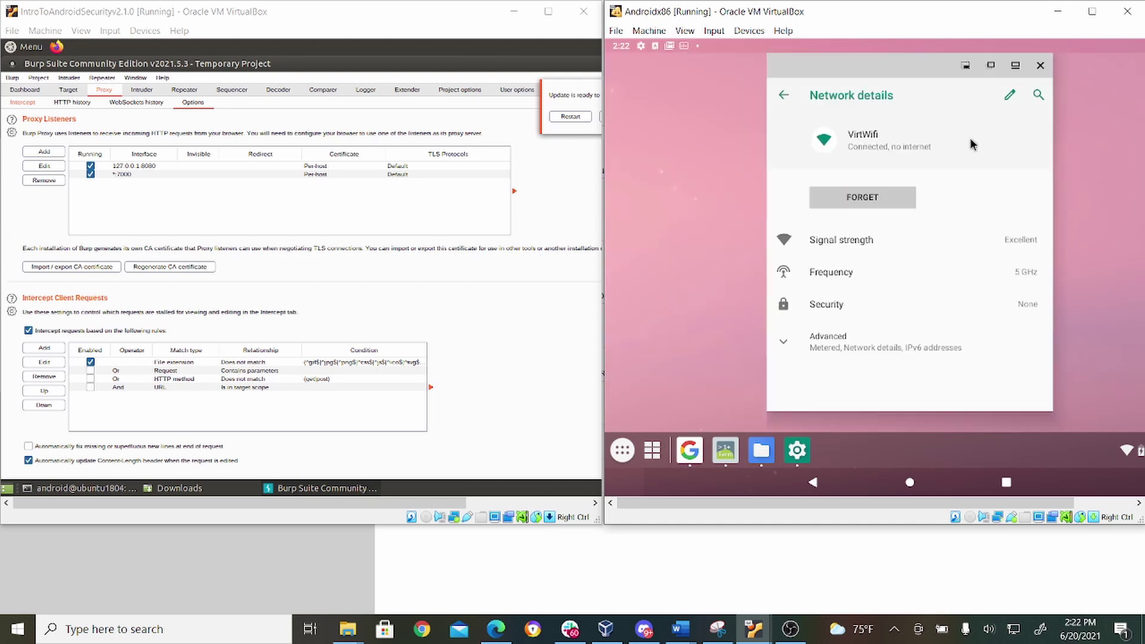
Step: Edit VirtWifi with the proxy kept at Manual, and raise the Ubuntu ifconfig terminal alongside
click(1008, 97)
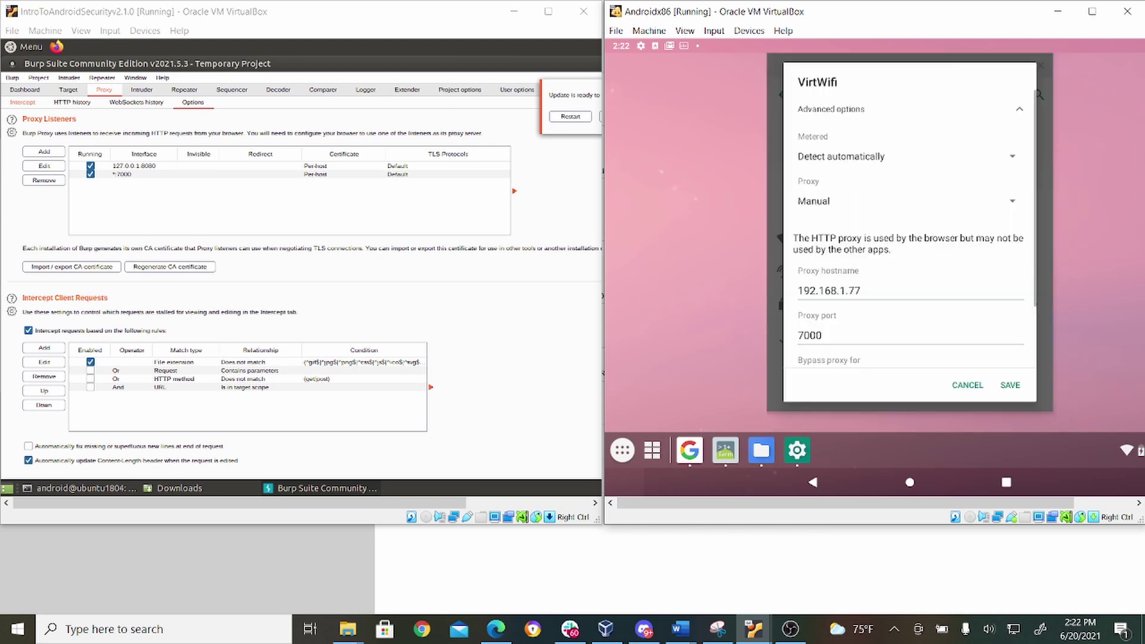
click(886, 206)
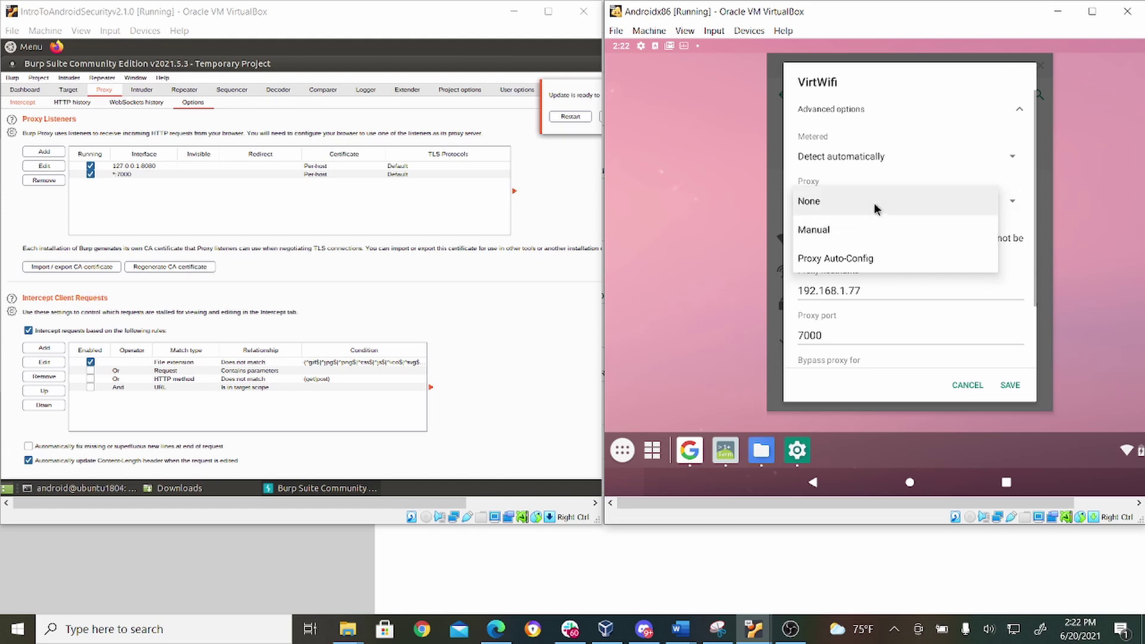
click(876, 239)
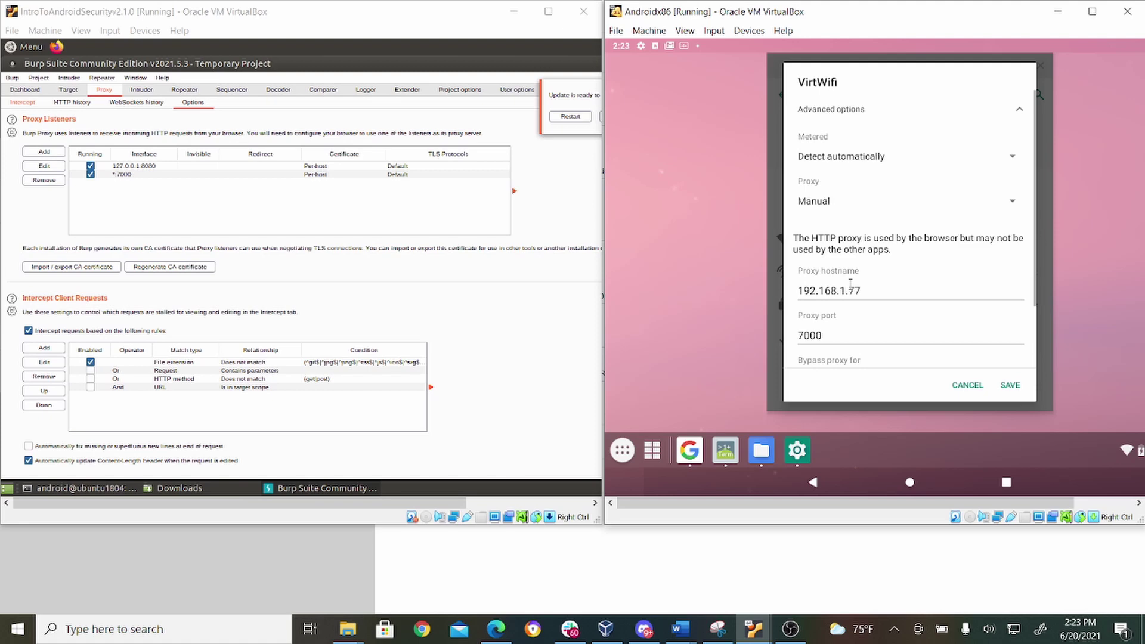
click(115, 486)
click(115, 487)
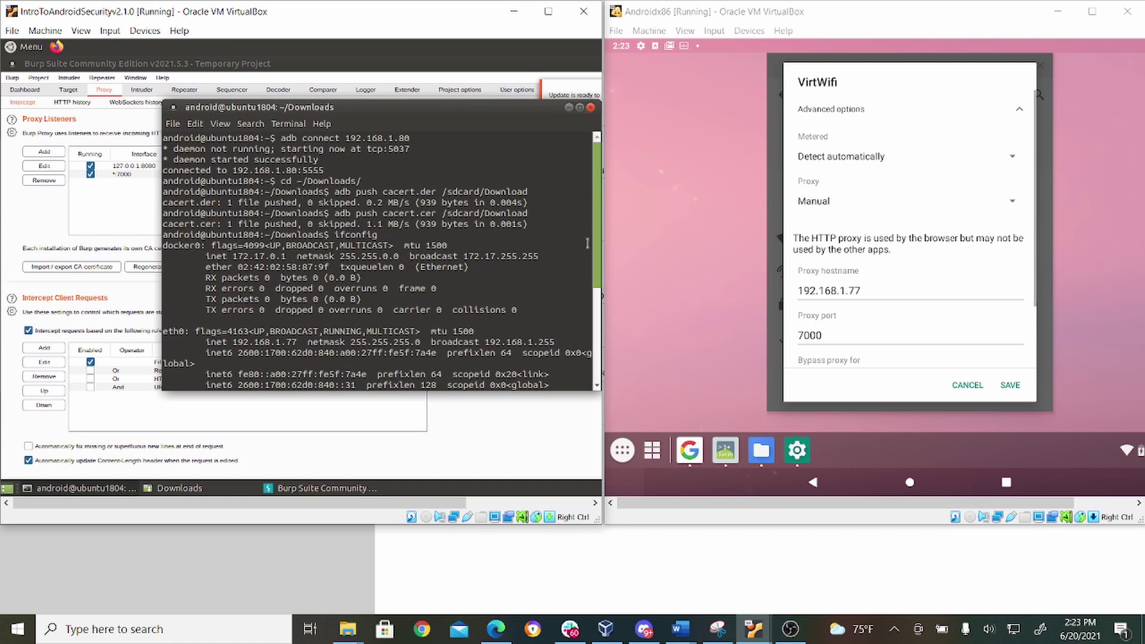
Step: Verify proxy hostname 192.168.1.77 and port 7000 against eth0, then save VirtWifi's settings
drag(596, 245, 596, 314)
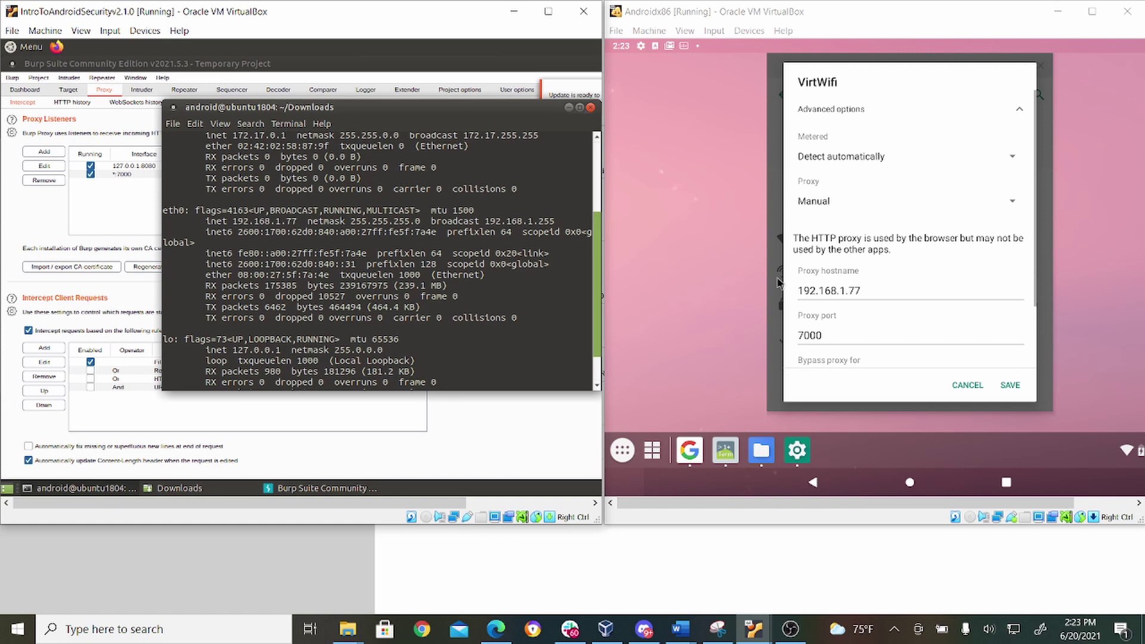
click(824, 291)
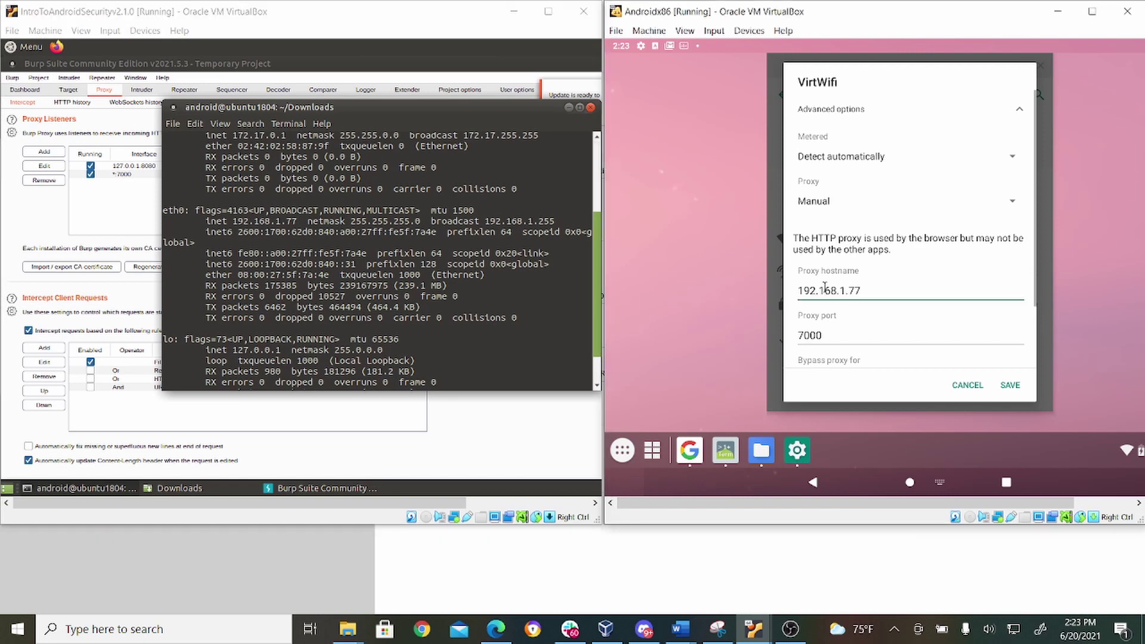
click(825, 291)
click(818, 340)
click(818, 340)
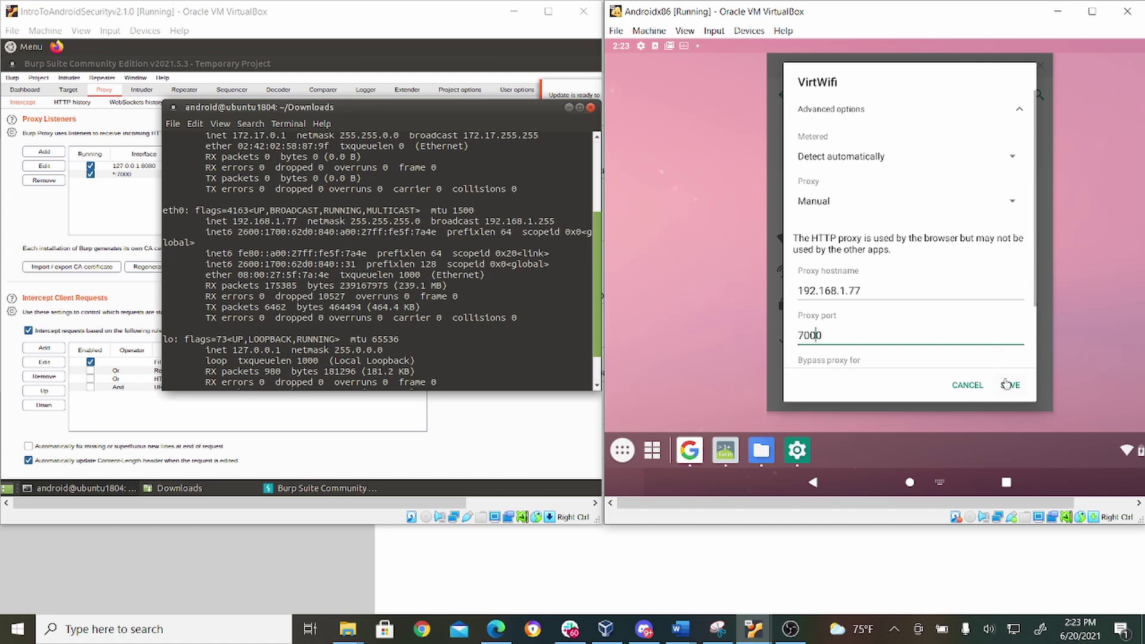
click(1008, 385)
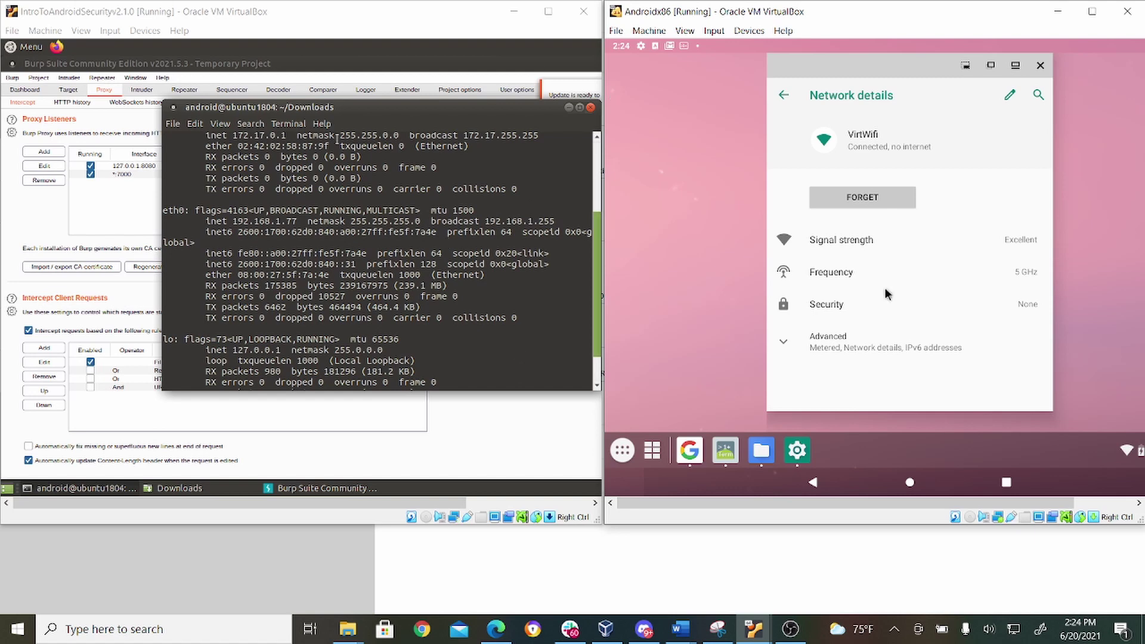
Step: Forward each of the Android VM's intercepted requests in Burp's Proxy Intercept view
click(30, 104)
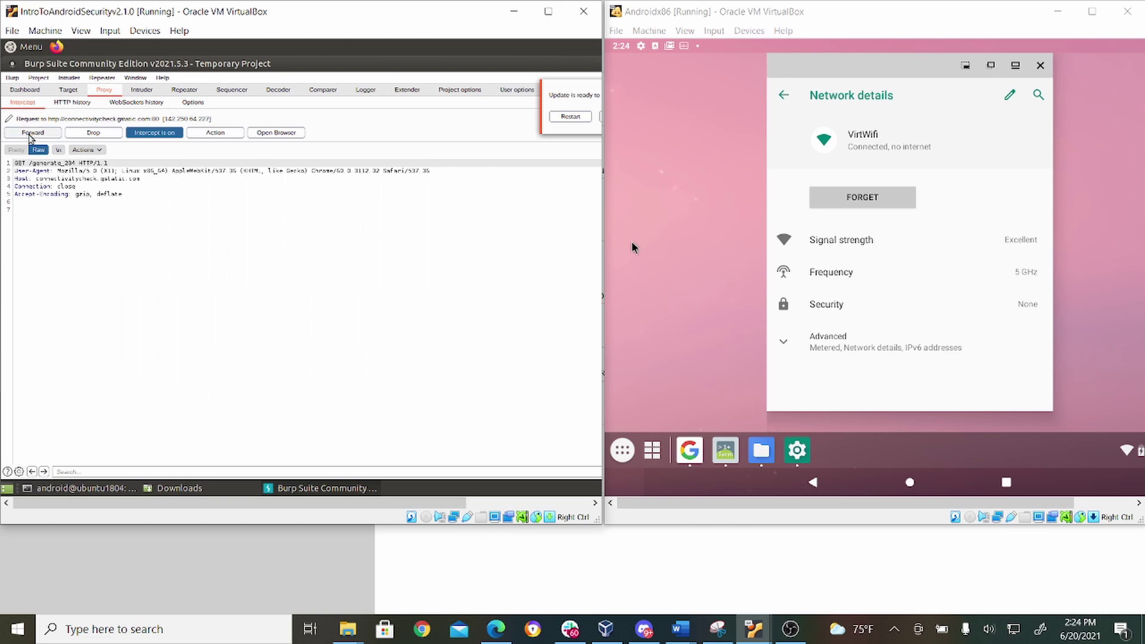
click(31, 133)
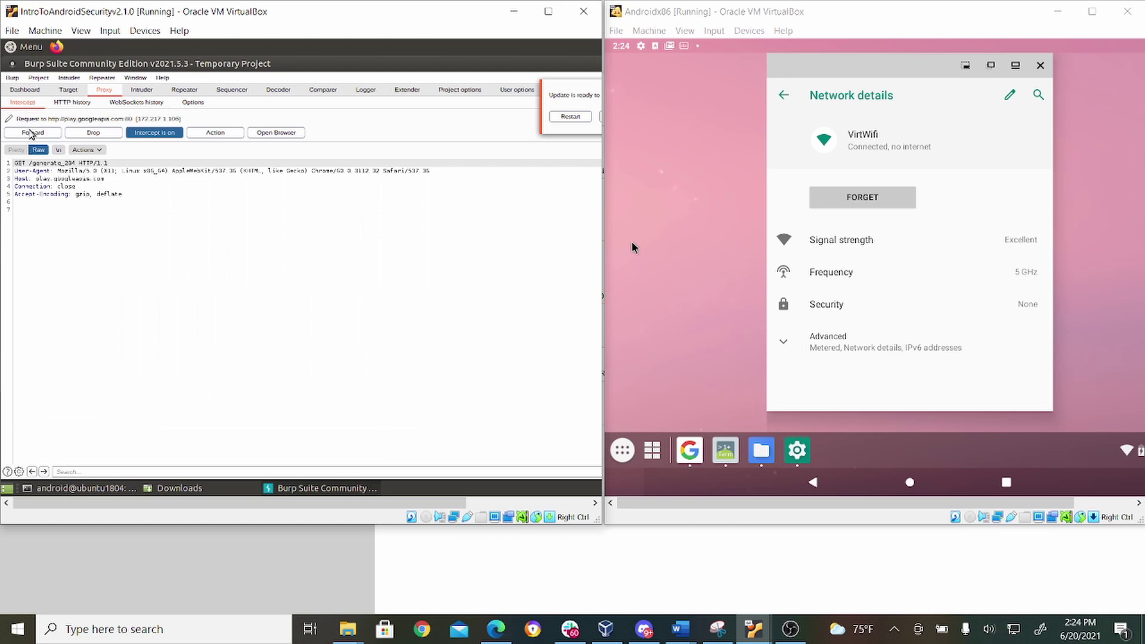
click(31, 133)
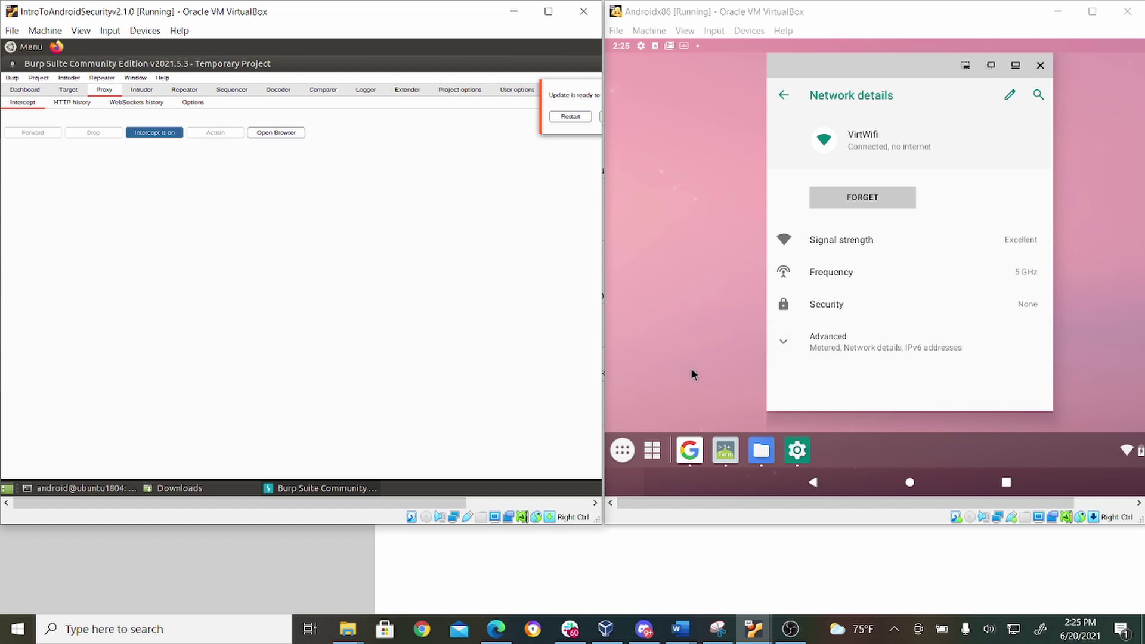
click(694, 448)
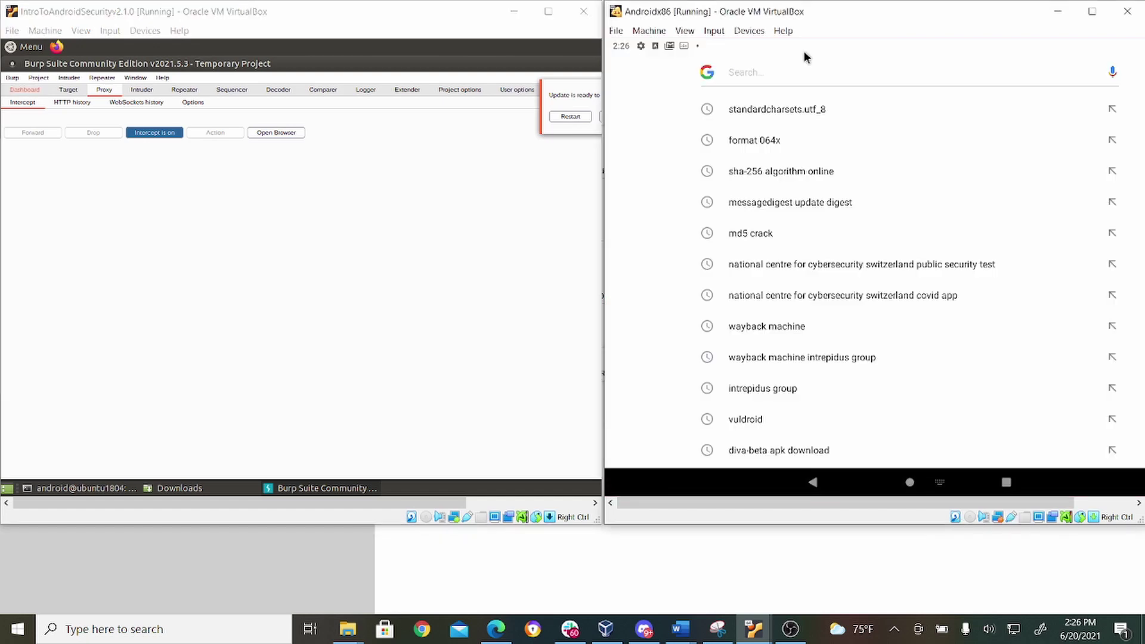
text(www.google.com)
key(Return)
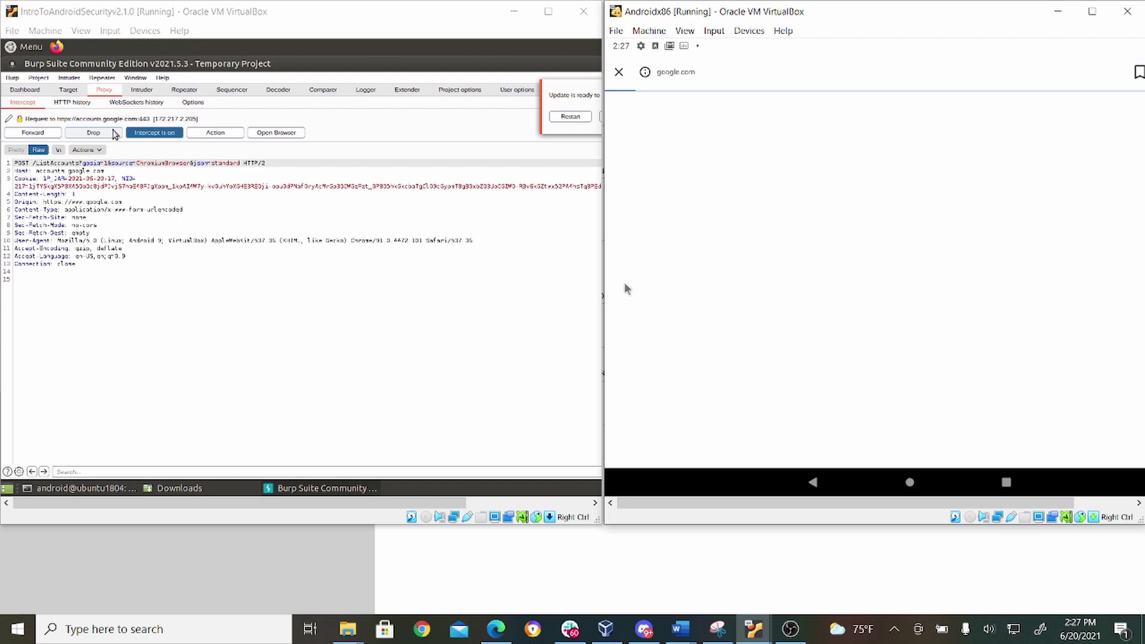
Step: Forward the held accounts.google.com POST and the next few intercepted requests in Burp
click(225, 134)
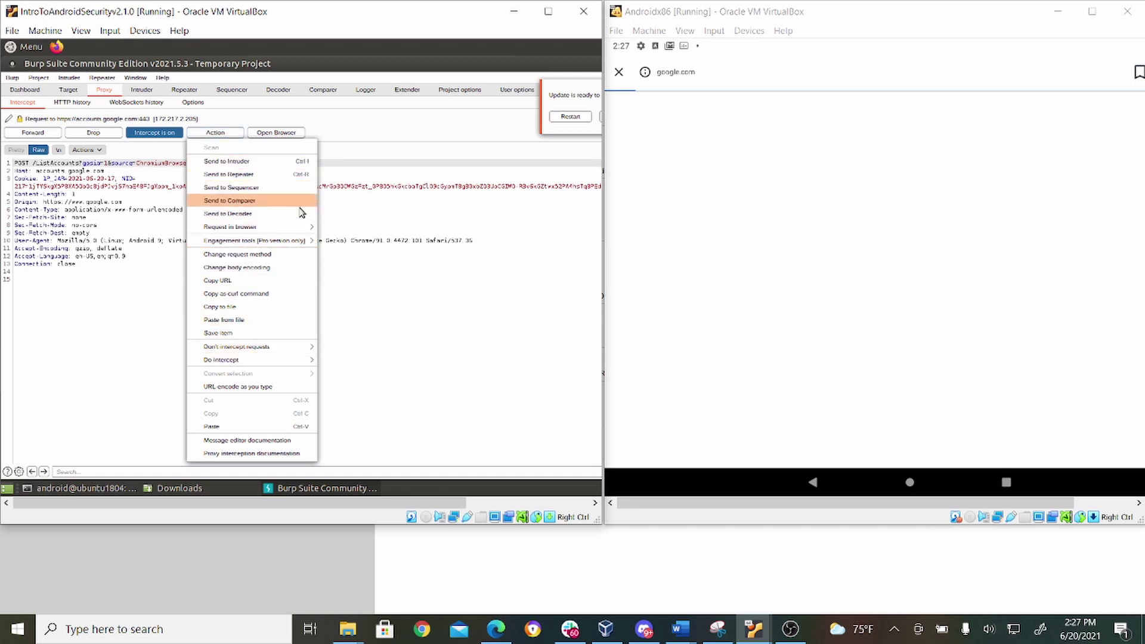
click(369, 251)
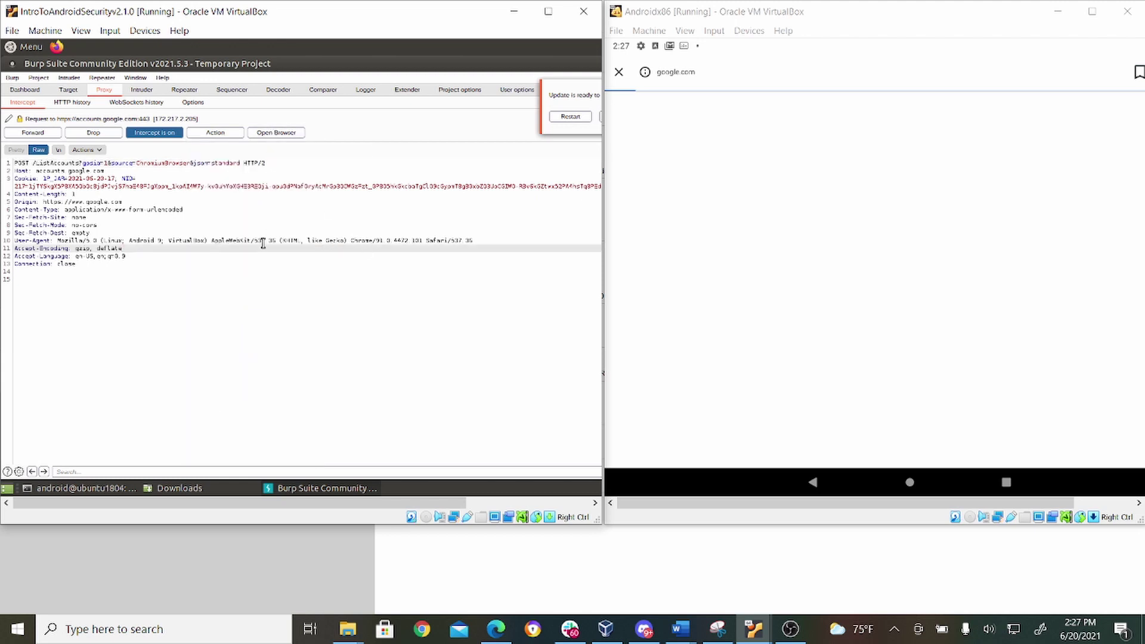
click(32, 133)
click(31, 133)
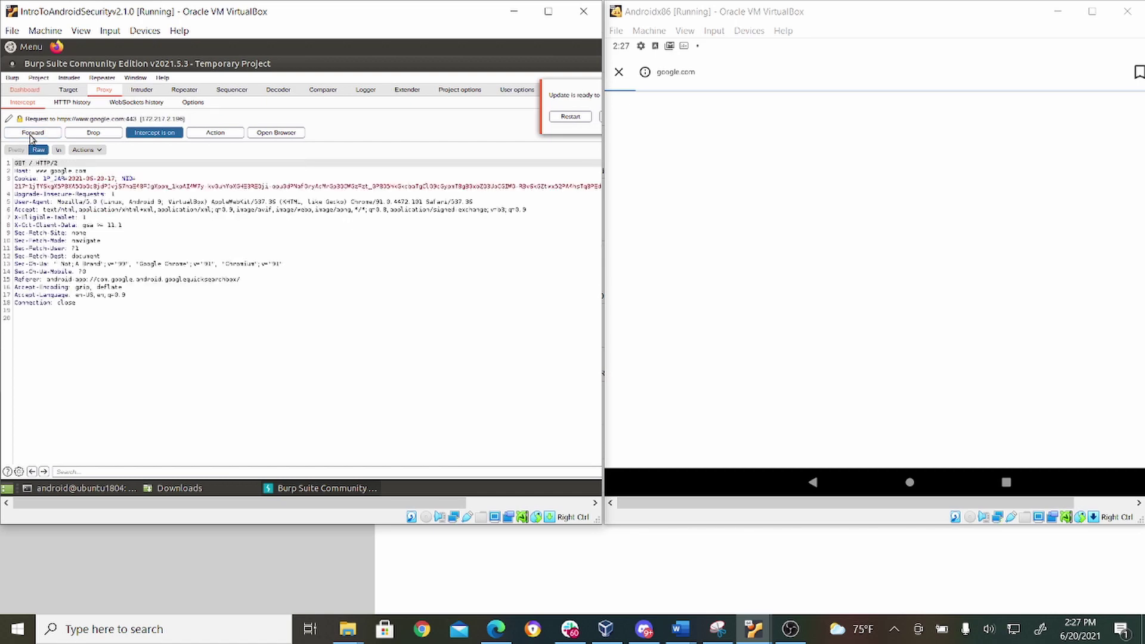
click(31, 134)
click(32, 134)
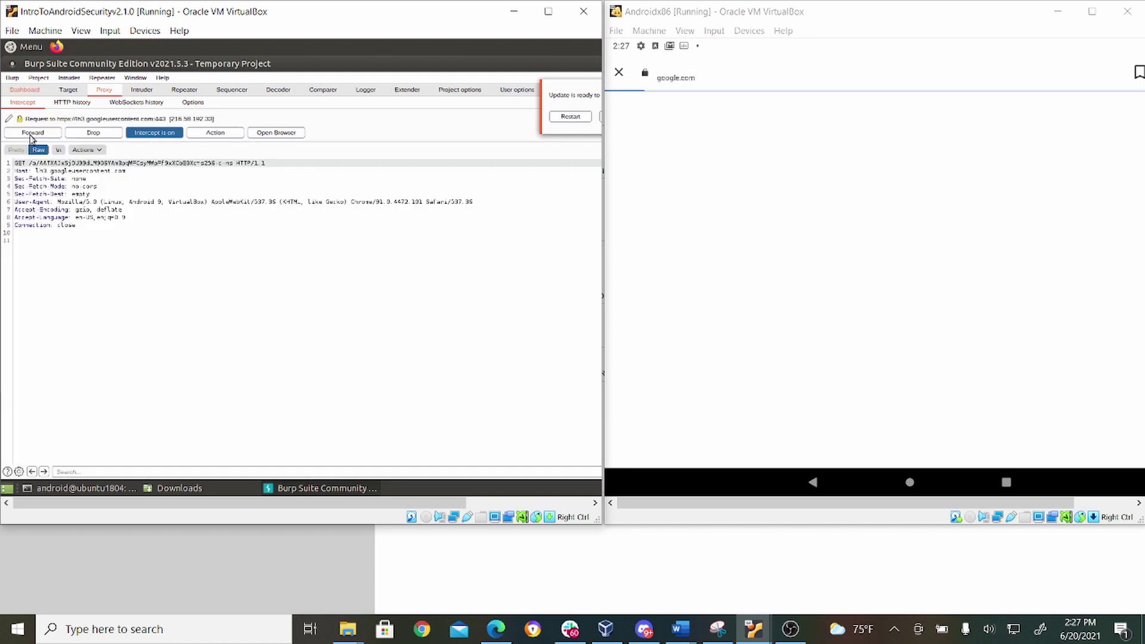
click(32, 134)
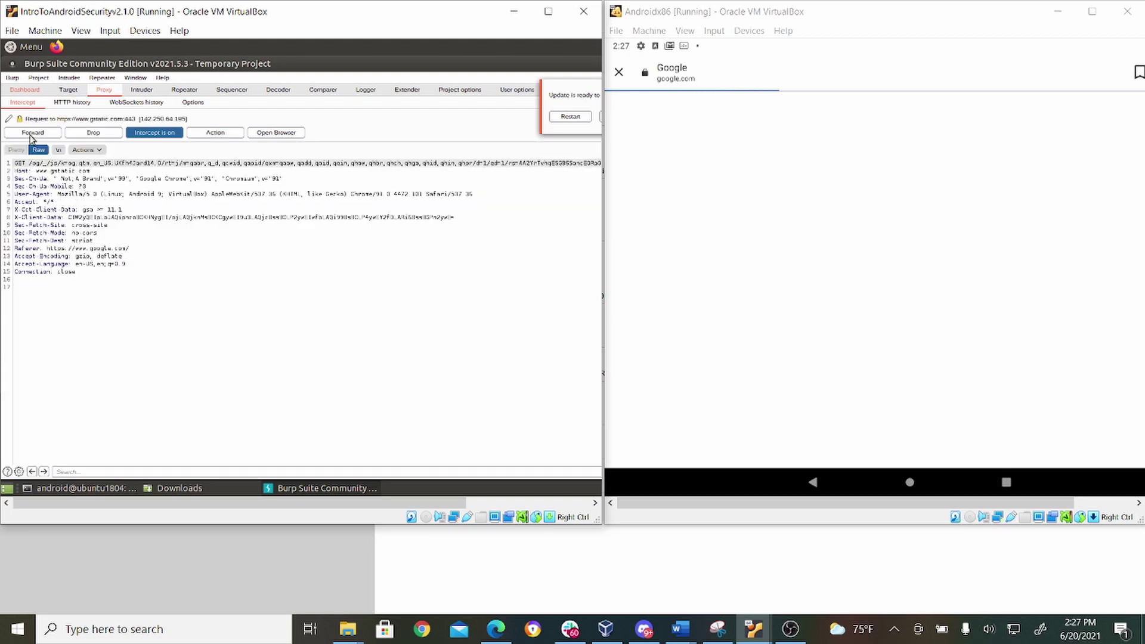
click(32, 134)
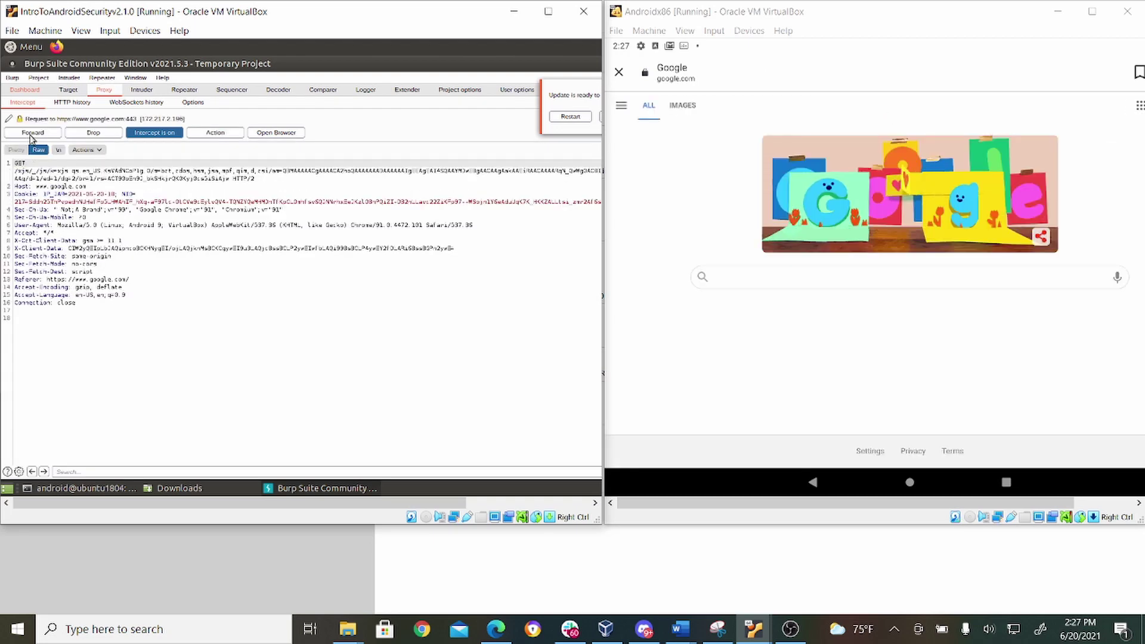
click(32, 134)
click(32, 134)
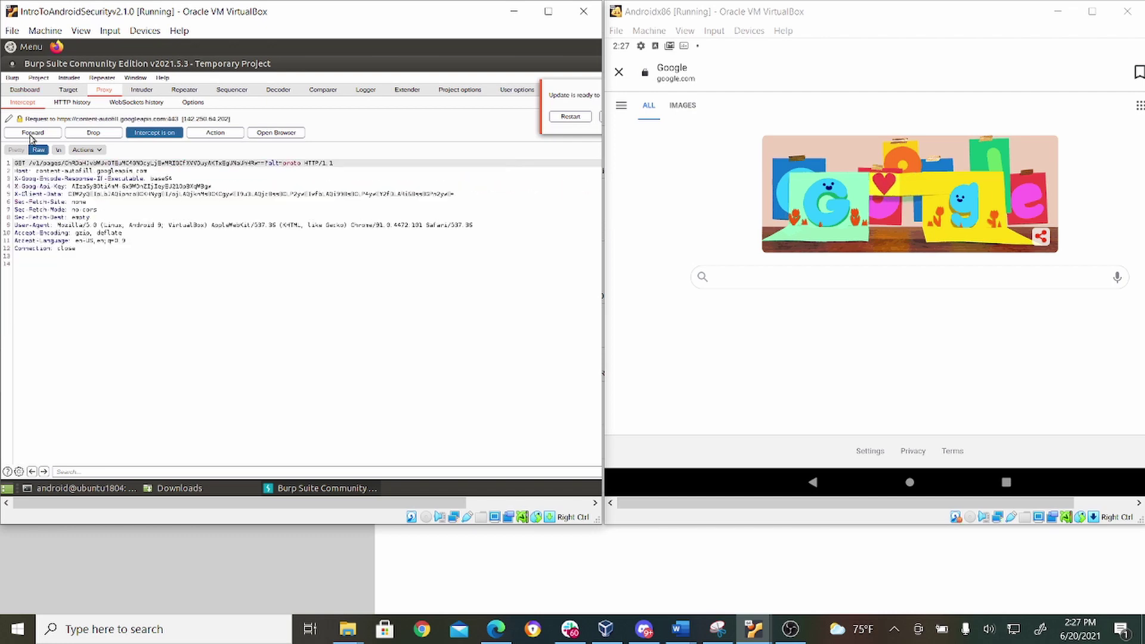
click(31, 134)
click(32, 134)
click(31, 133)
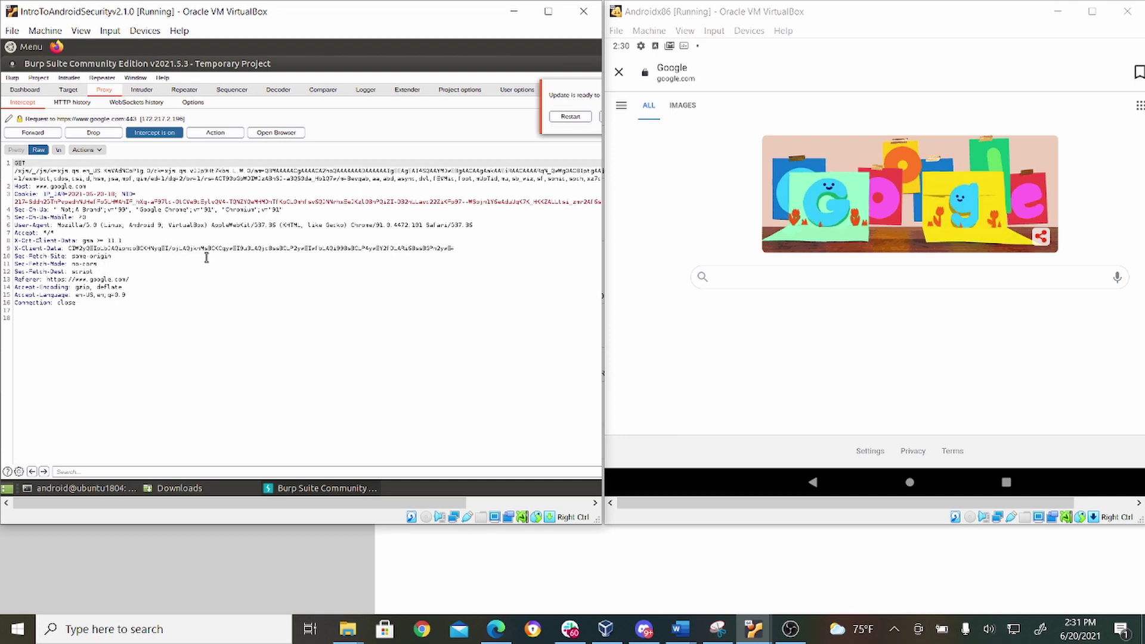
Step: Turn Burp's intercept off, then switch the Android Google page to Images and back to All
click(154, 134)
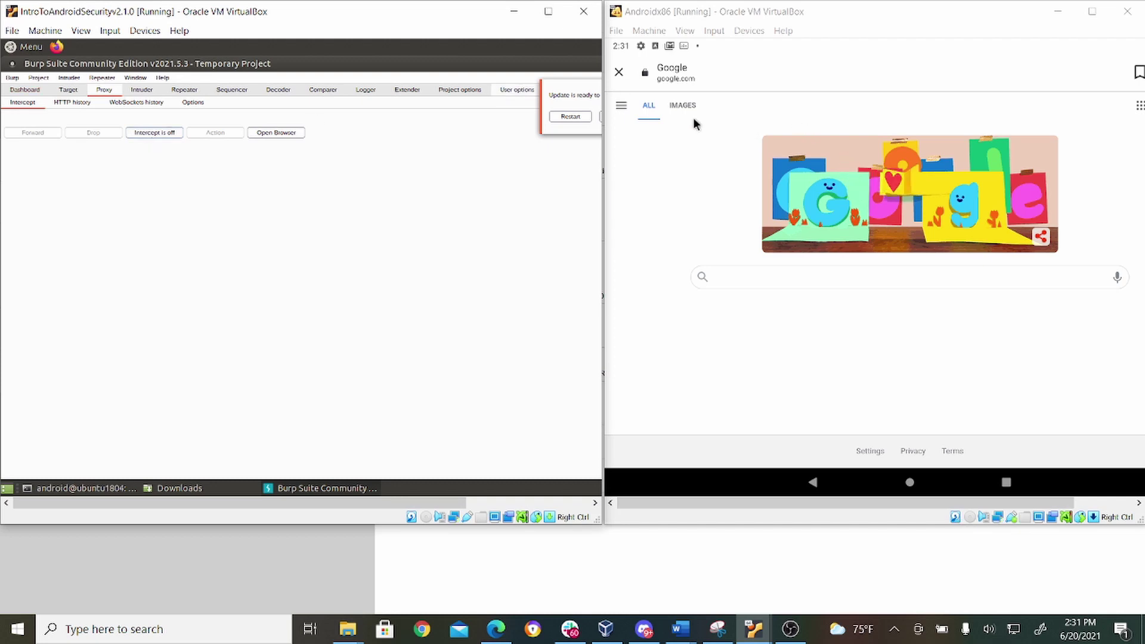
click(671, 108)
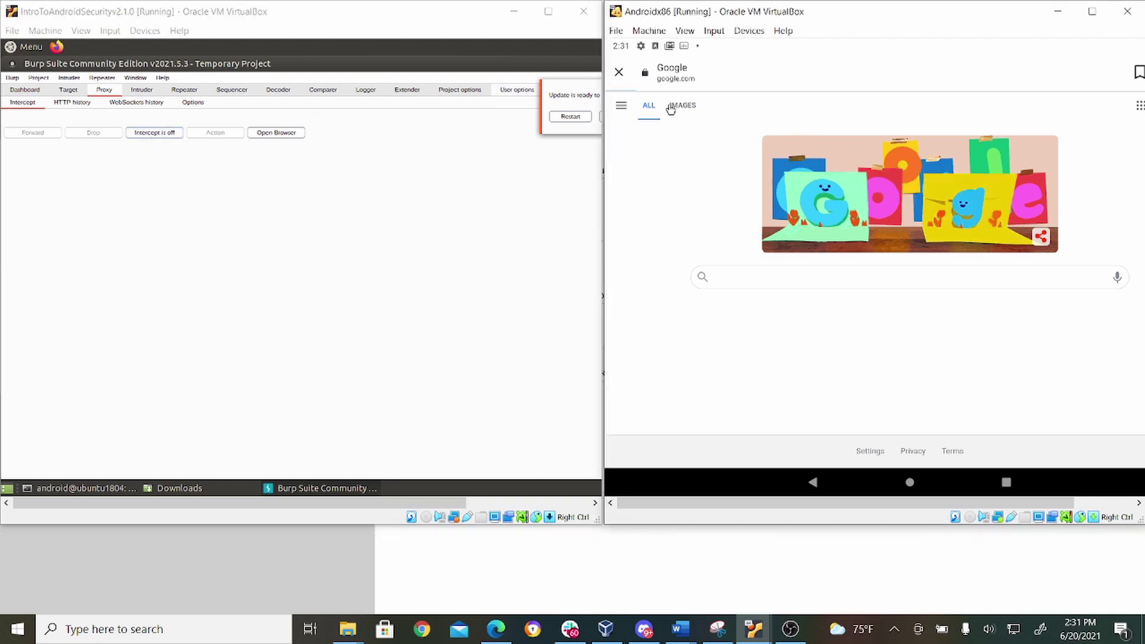
click(670, 107)
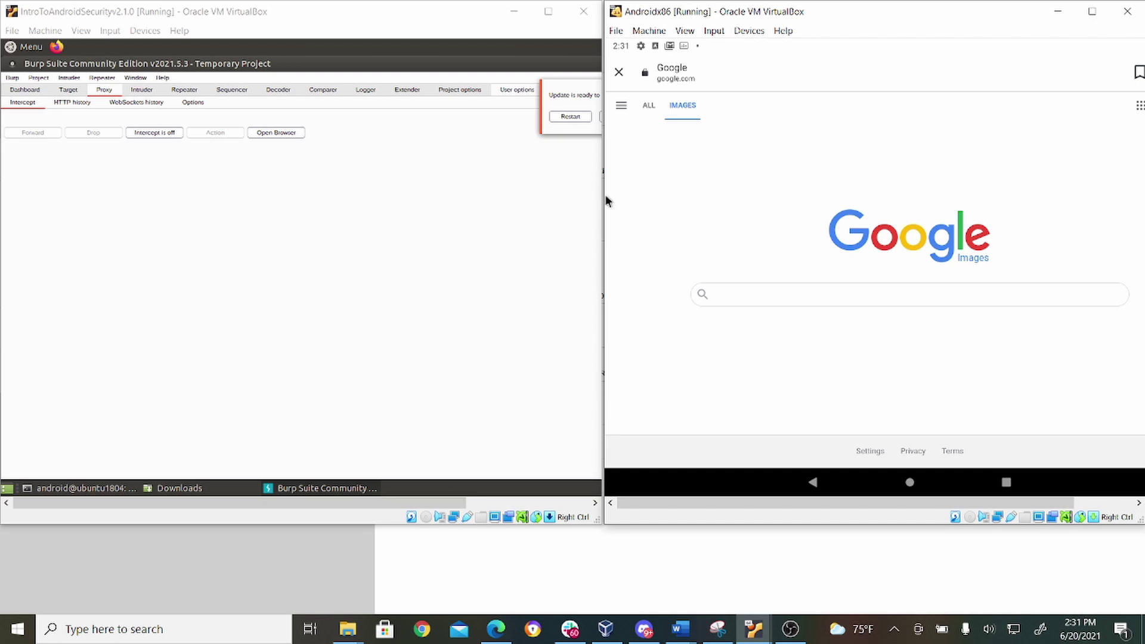
click(652, 102)
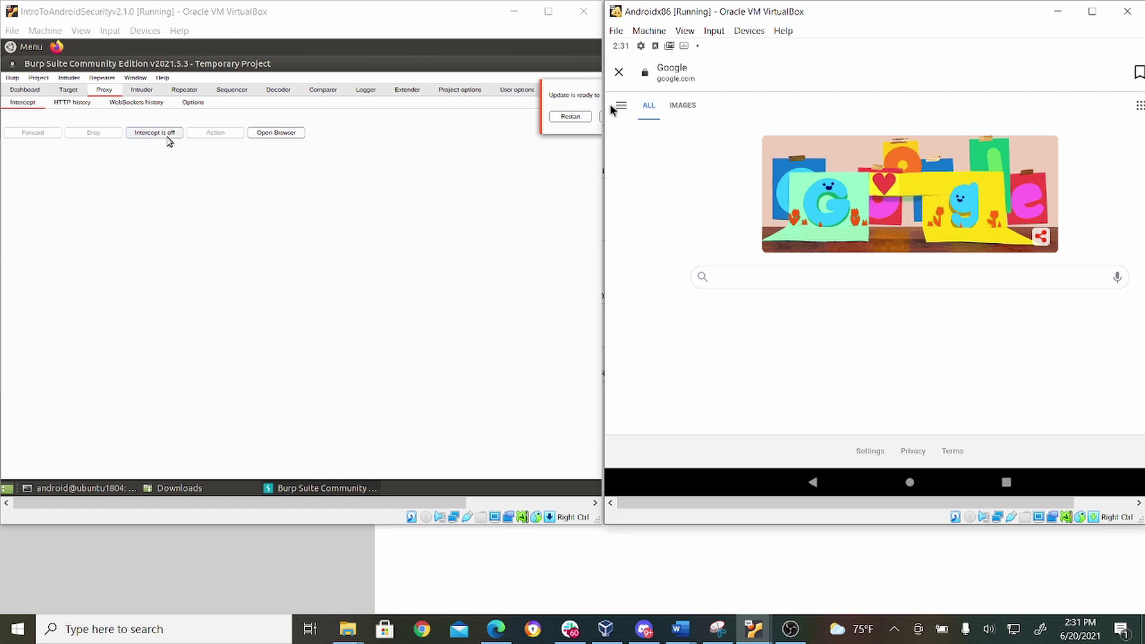
Step: Turn intercept back on, open Google Images, and forward the caught POST and adservice.google.com requests
click(167, 136)
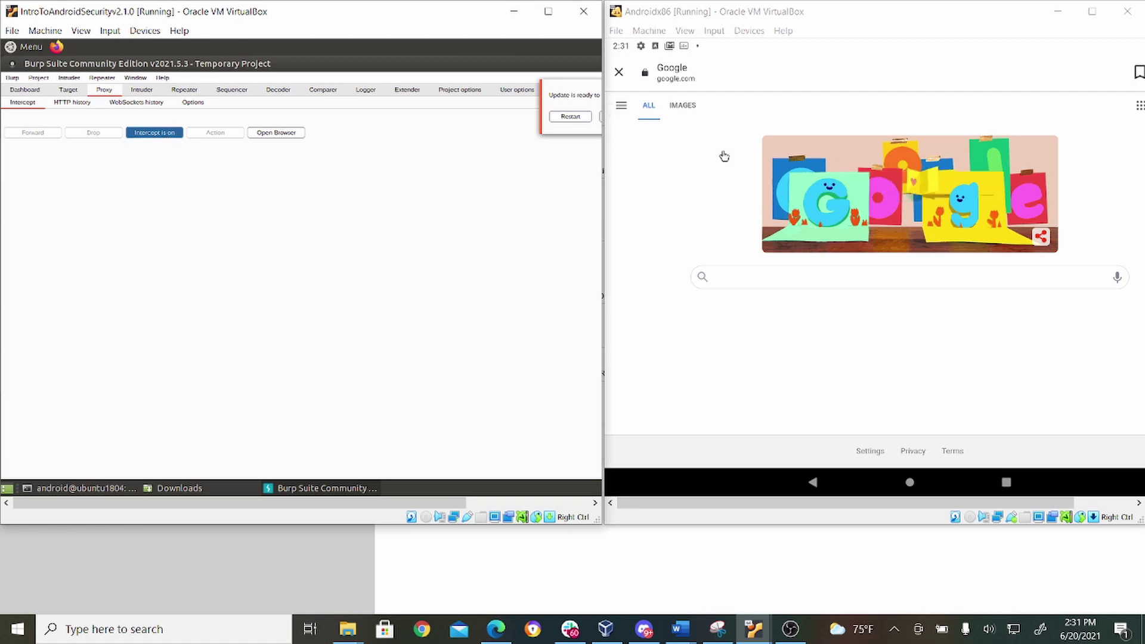
click(676, 108)
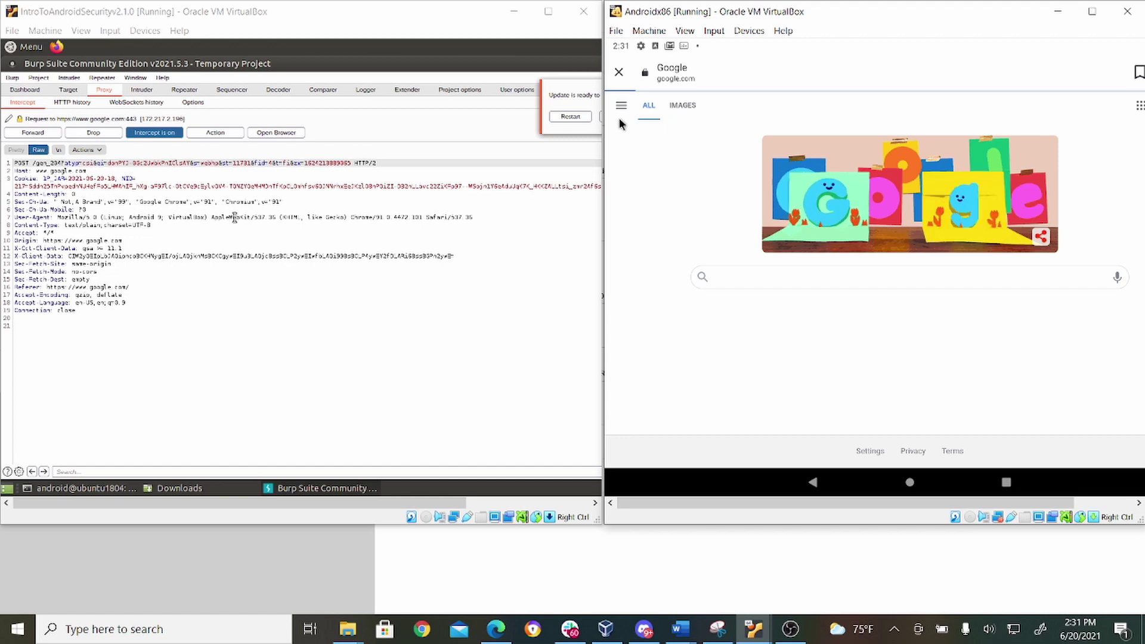
click(34, 133)
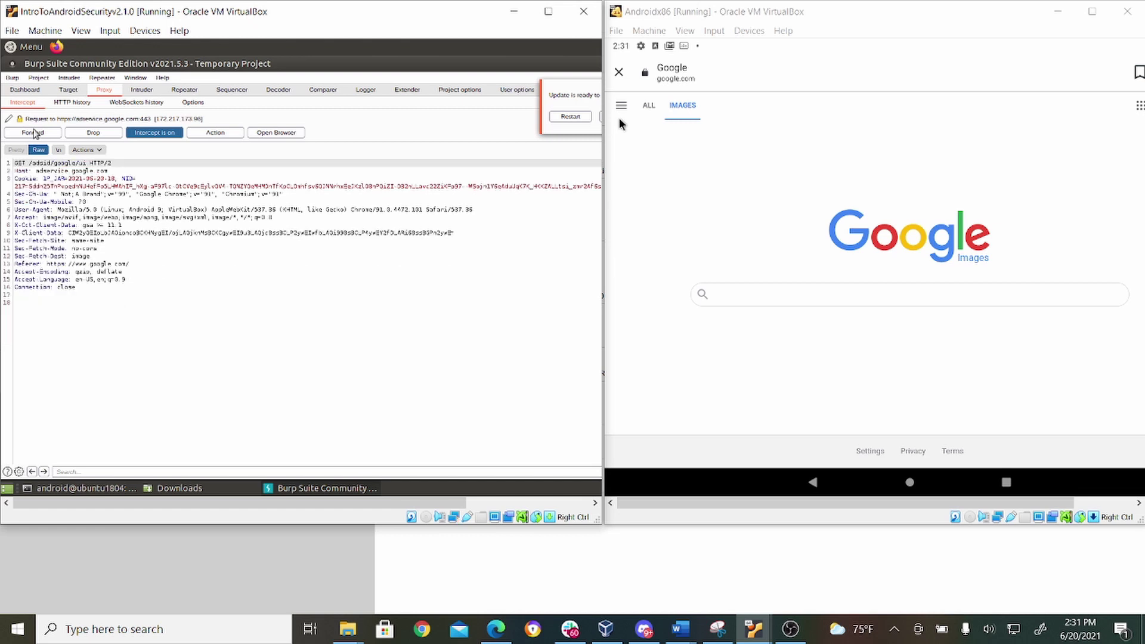
click(34, 133)
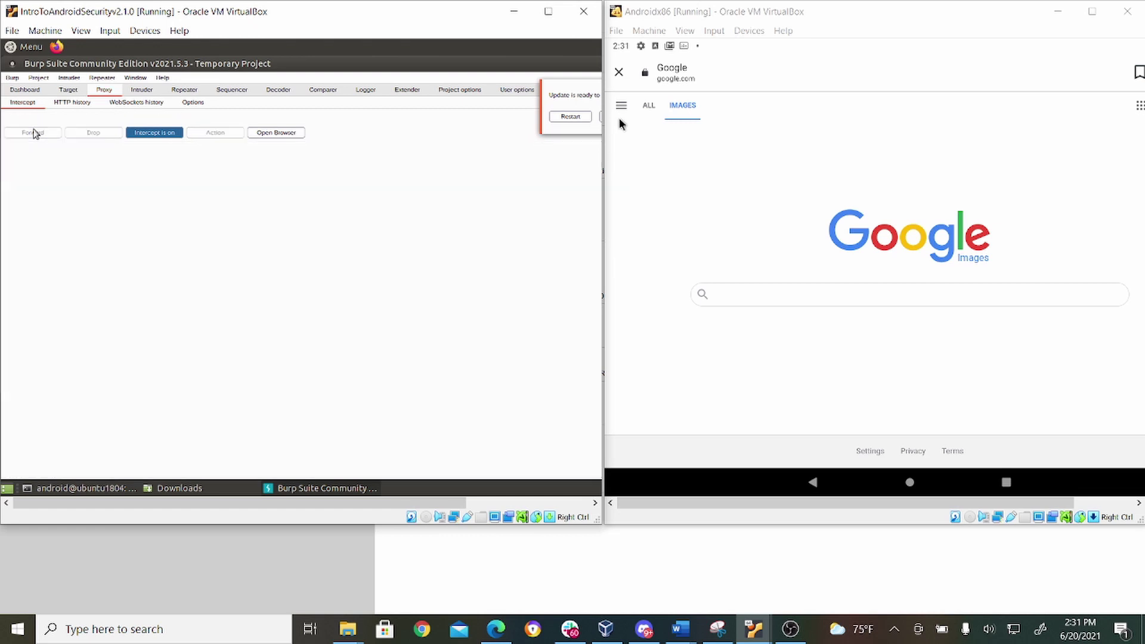
Step: Toggle 'Intercept is on' to off in Burp's Proxy > Intercept tab
click(156, 134)
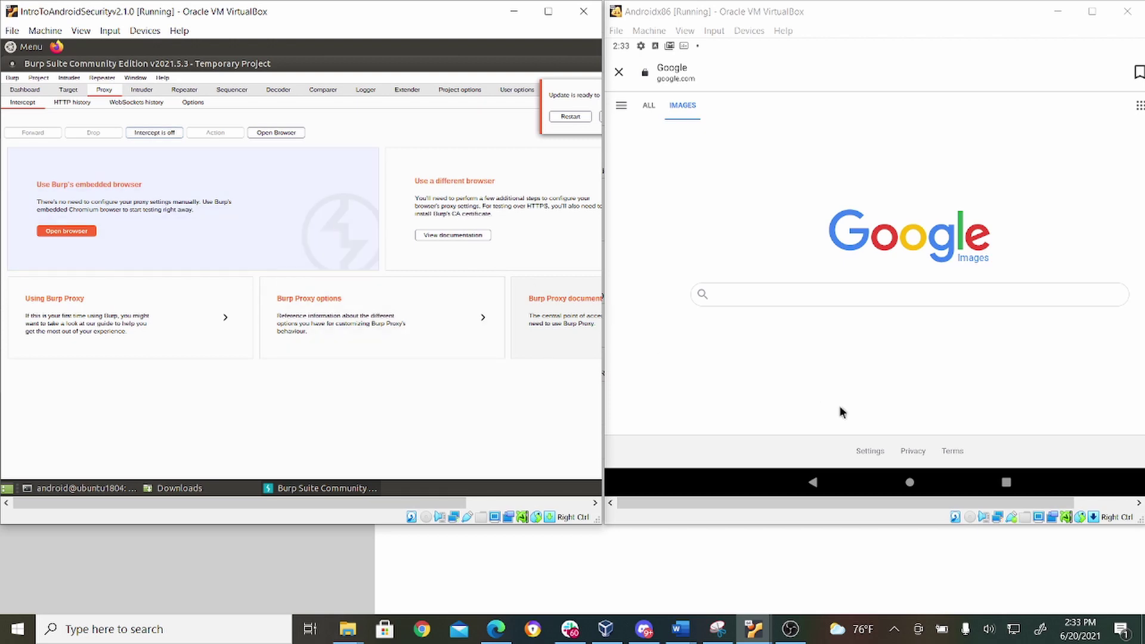
Step: Go to the Android home screen and launch Settings from its taskbar icon
click(909, 483)
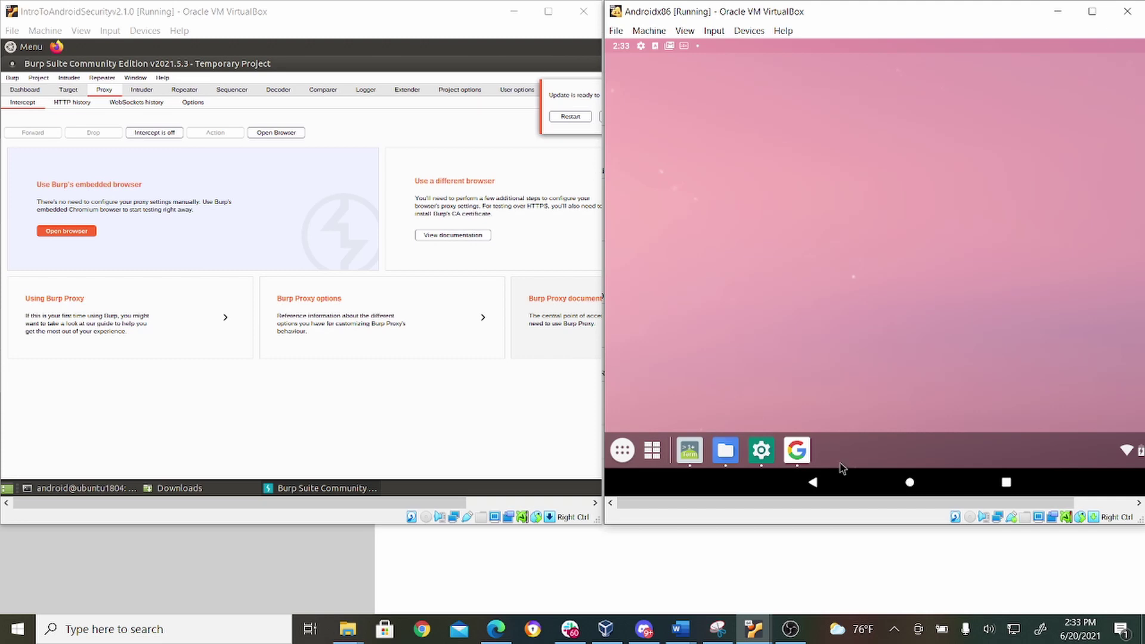
click(754, 456)
right_click(754, 455)
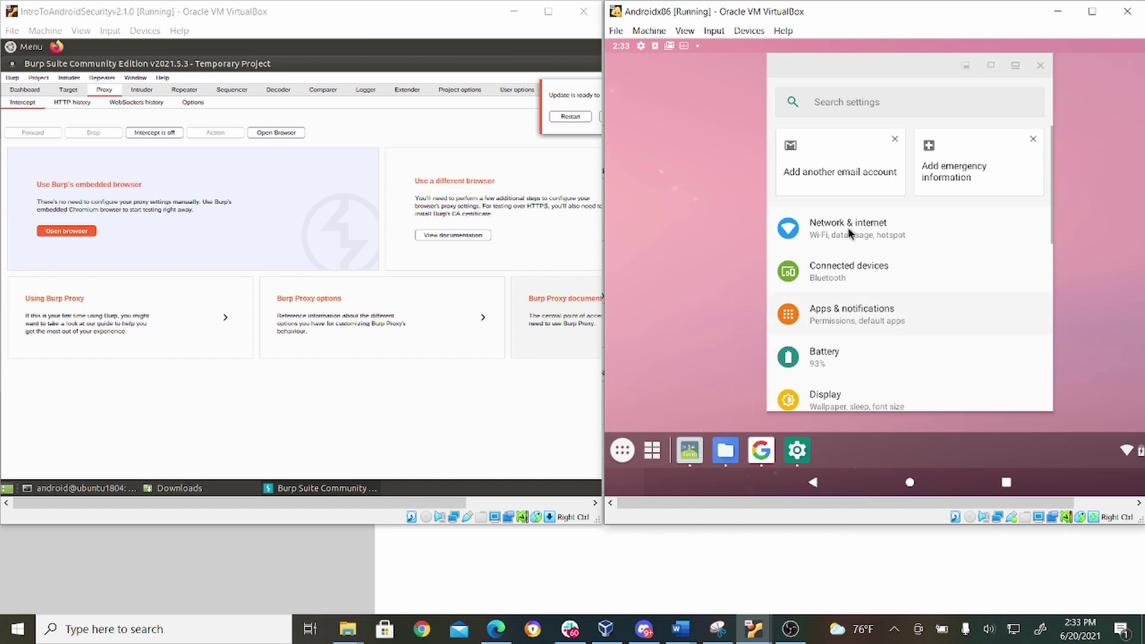
Step: Go to Network & internet > Wi-Fi > VirtWifi and open its edit dialog showing proxy 192.168.1.77:7000
click(813, 229)
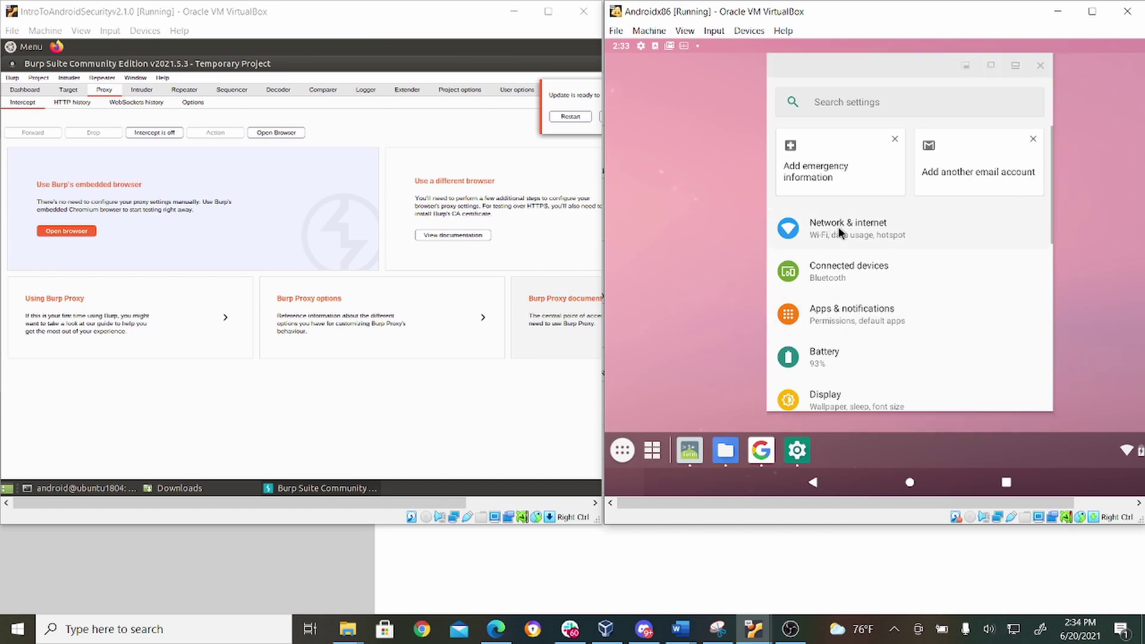
click(839, 229)
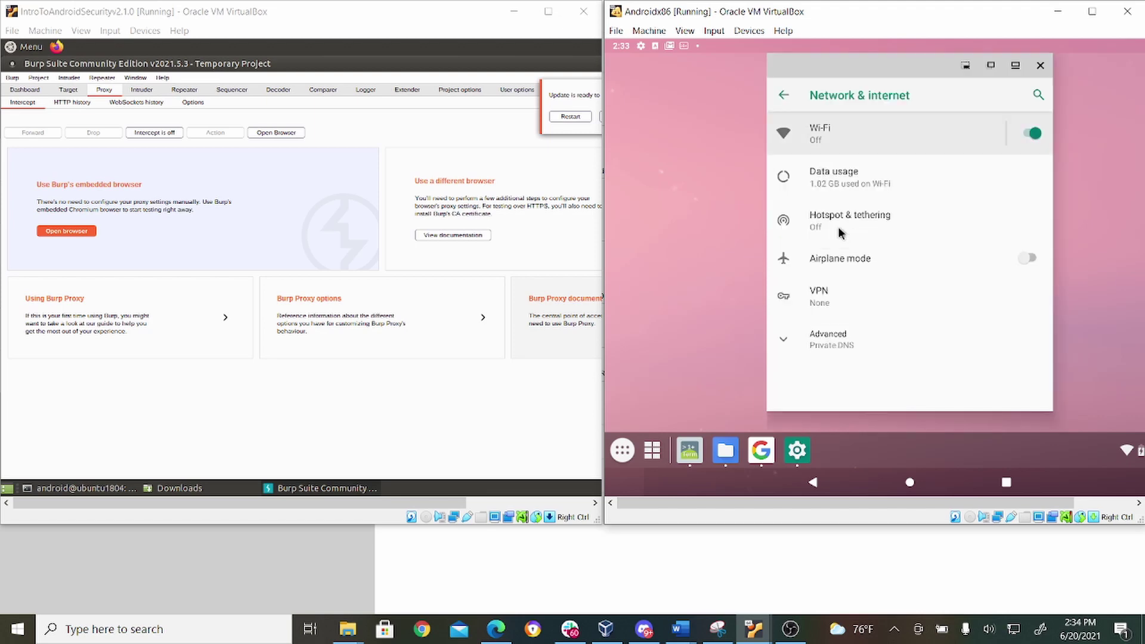
click(830, 141)
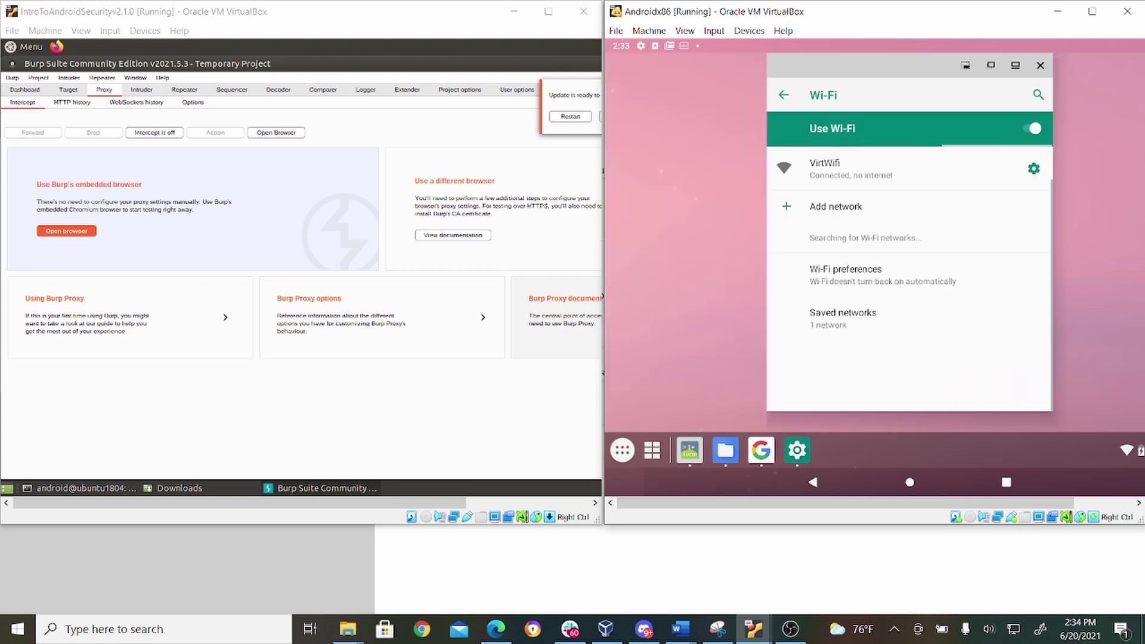
click(846, 167)
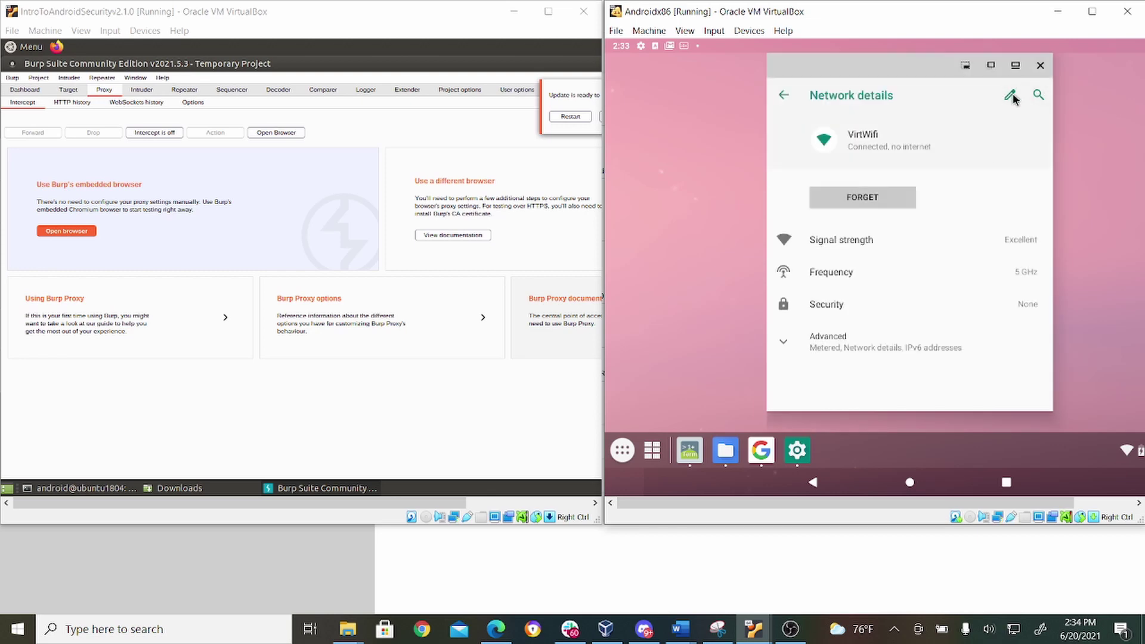
click(1011, 95)
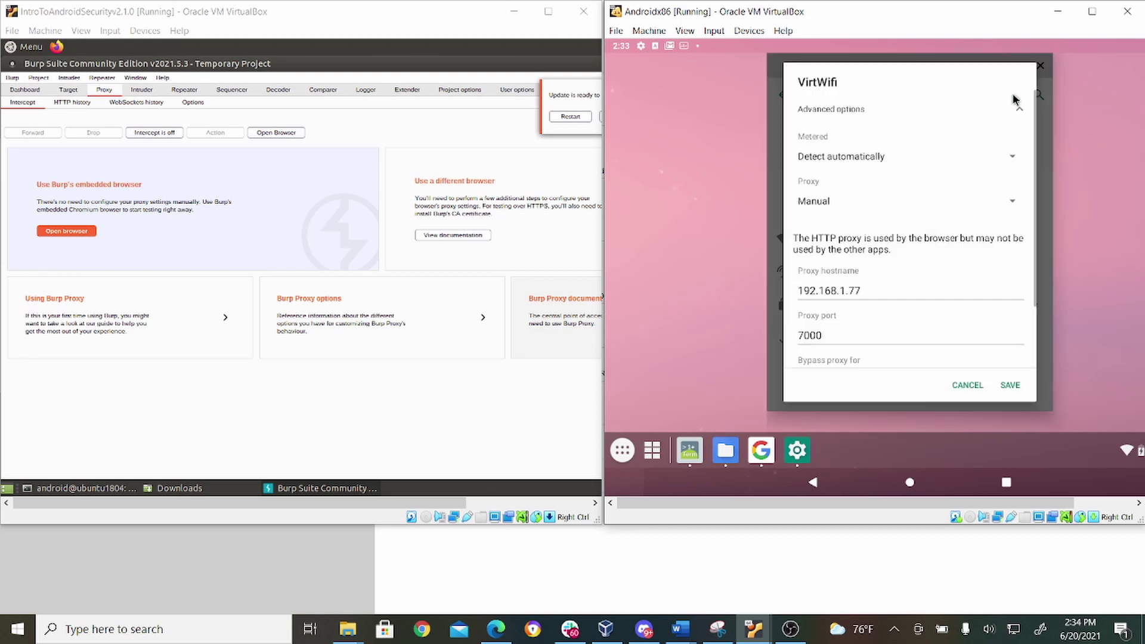
Step: Choose None in VirtWifi's Proxy dropdown and pick Wait at the 'Settings isn't responding' prompt
click(807, 201)
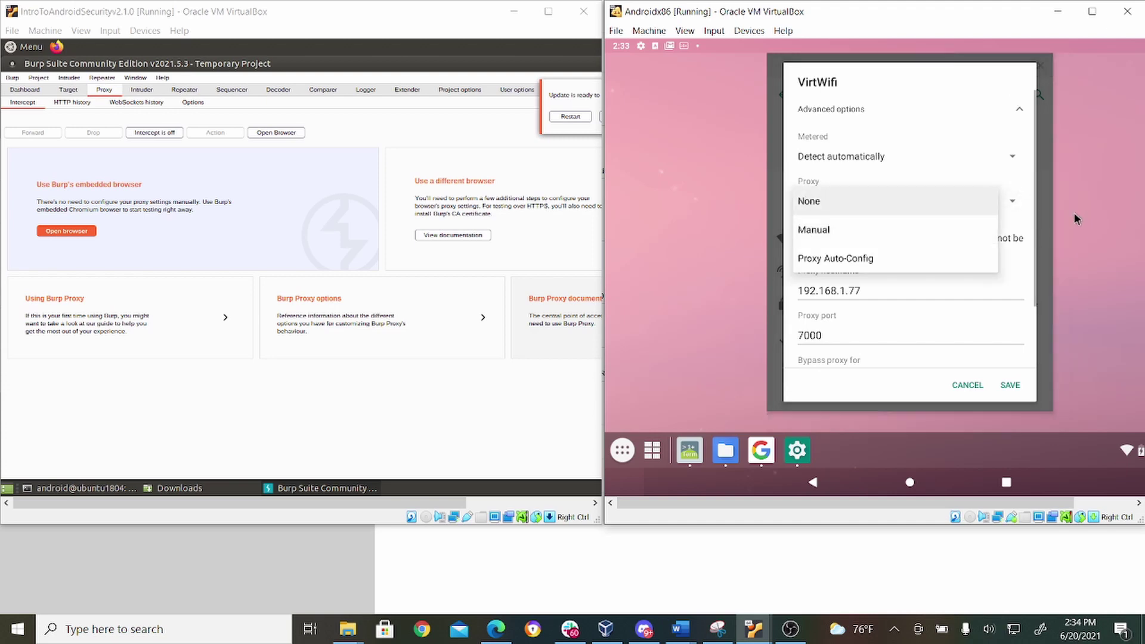
click(931, 200)
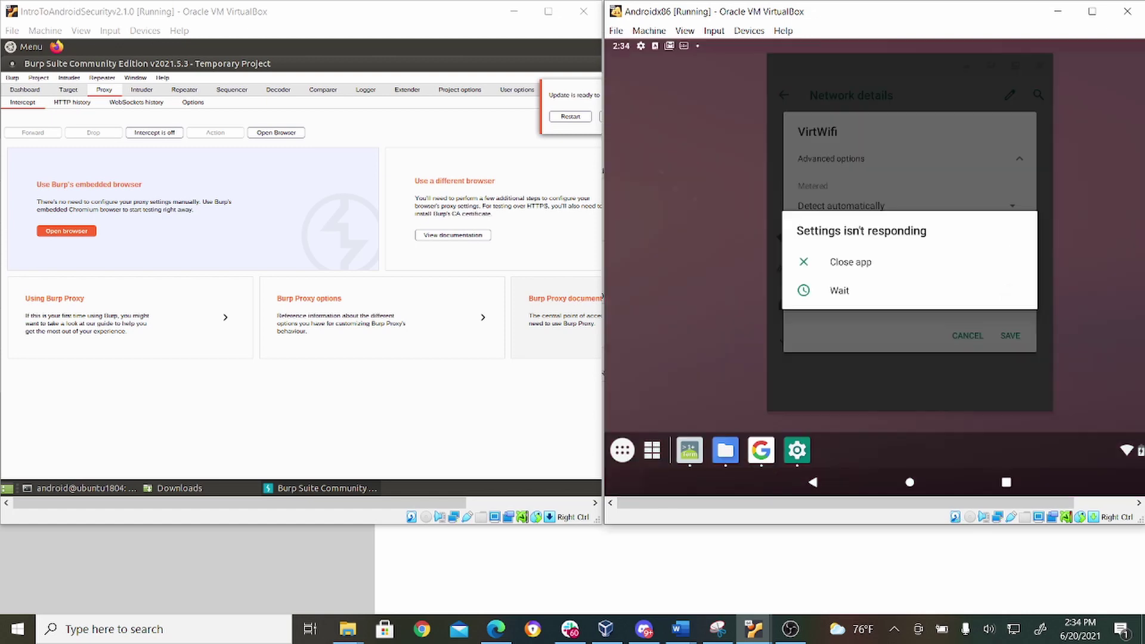
click(844, 294)
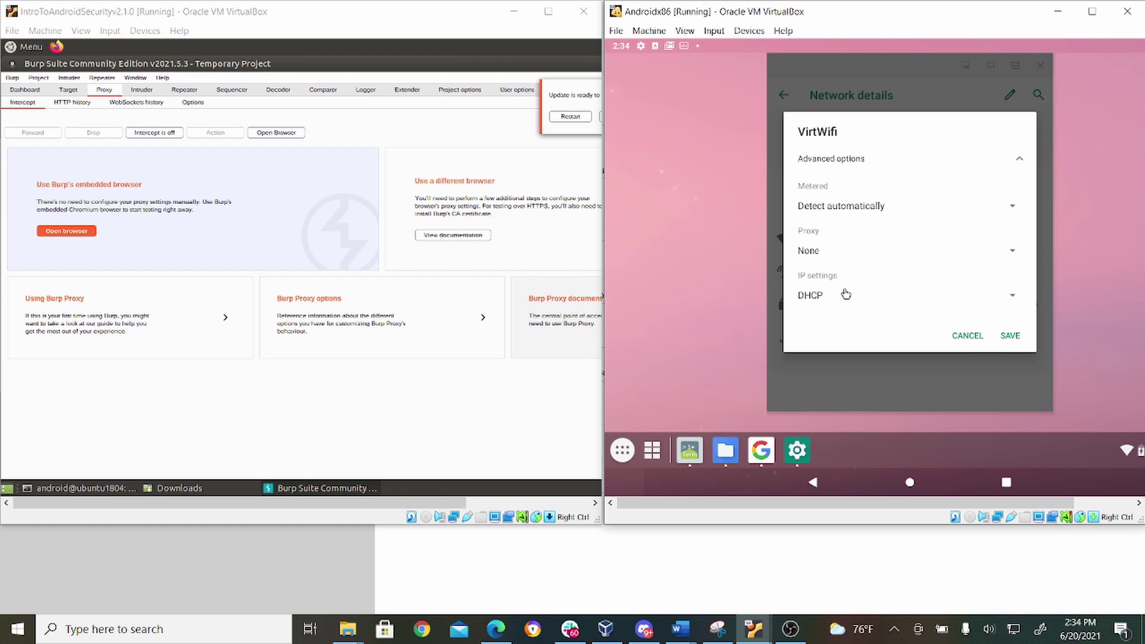
Step: Show Burp's Proxy > Options listeners, then save VirtWifi with proxy None in Android
click(194, 102)
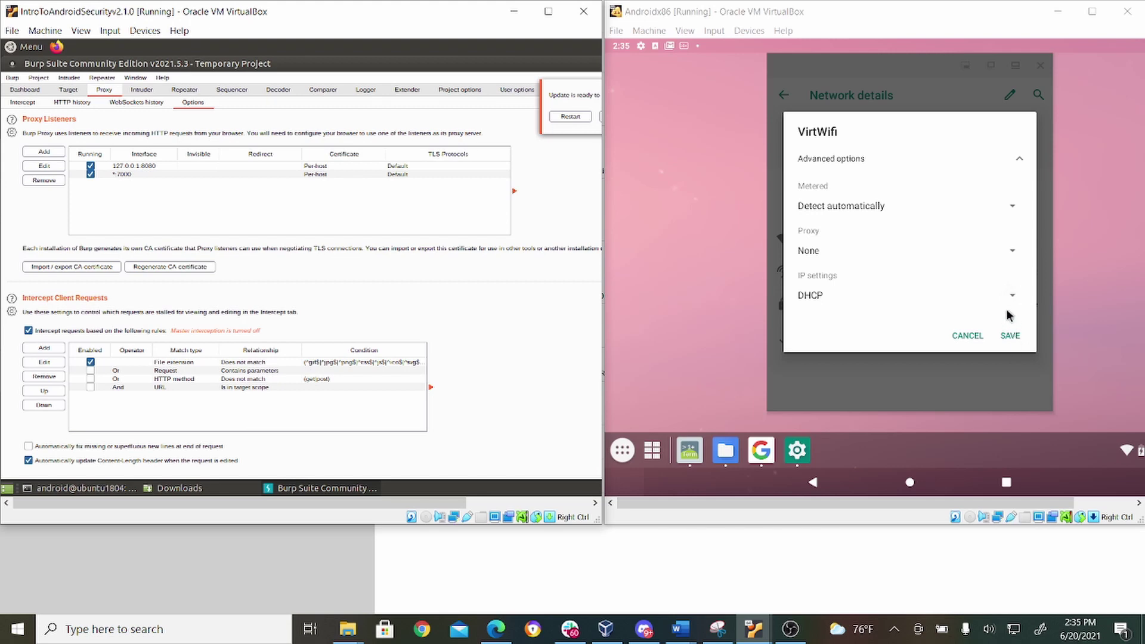
click(1004, 339)
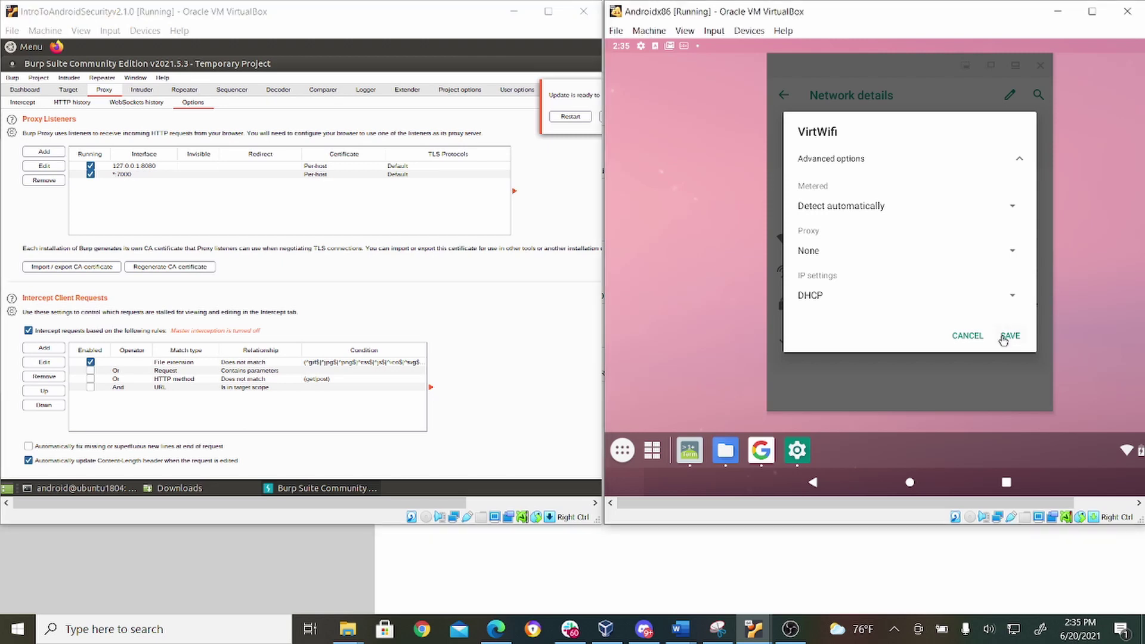
click(1004, 339)
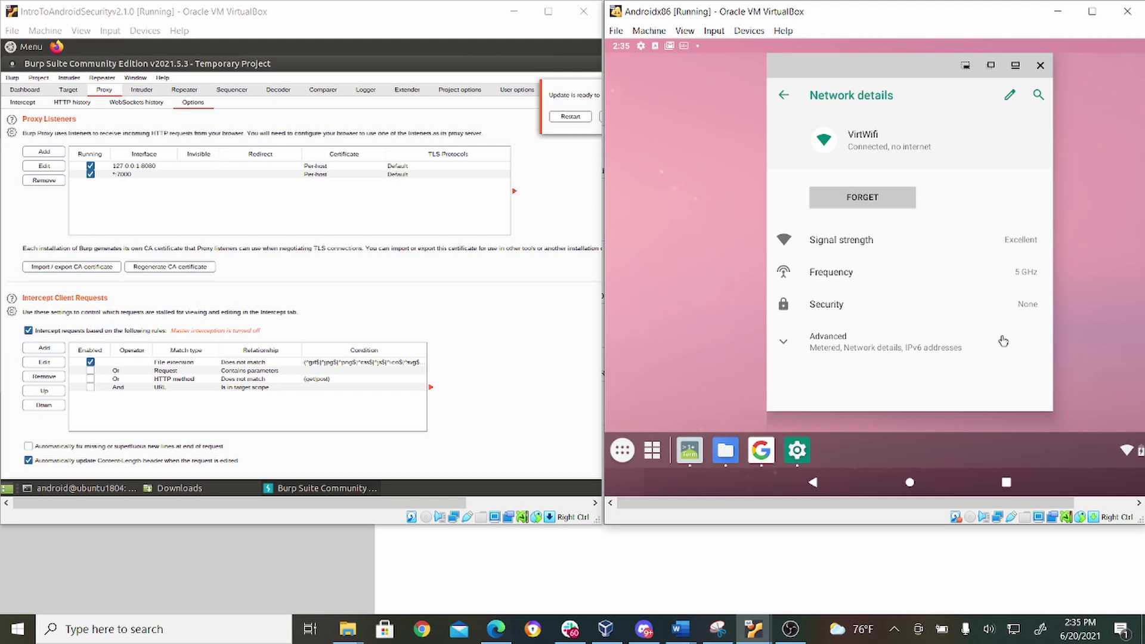
Step: Close the network details, open the Google app showing 'Something went wrong', then go Home
click(755, 452)
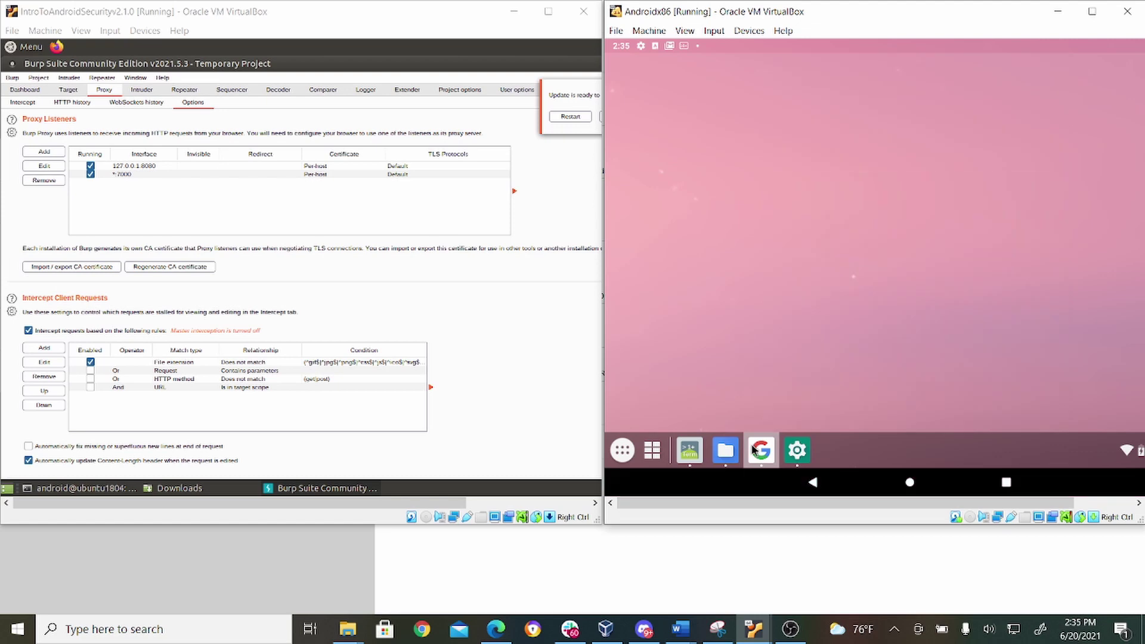
click(755, 451)
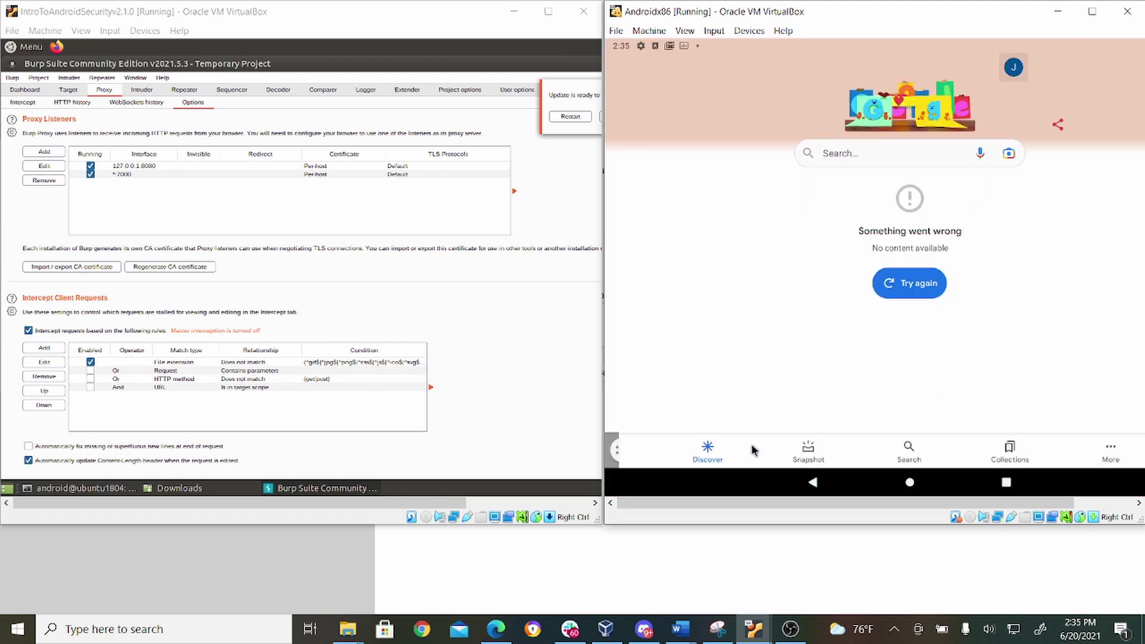
click(902, 475)
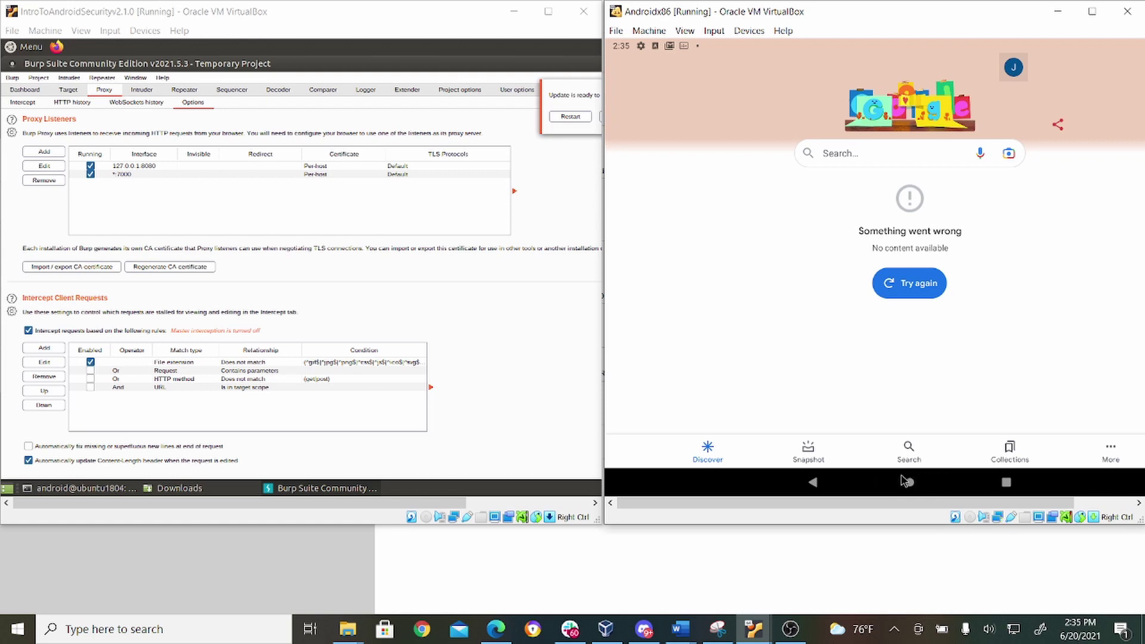